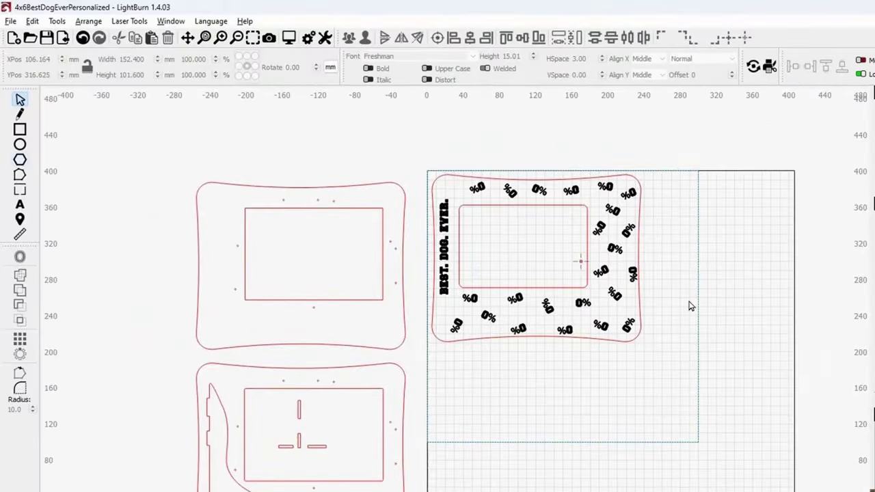
# - Zoom in and pan until the %0 frame design with BEST. DOG. EVER. fills the workspace
pyautogui.scroll(3, 657, 328)
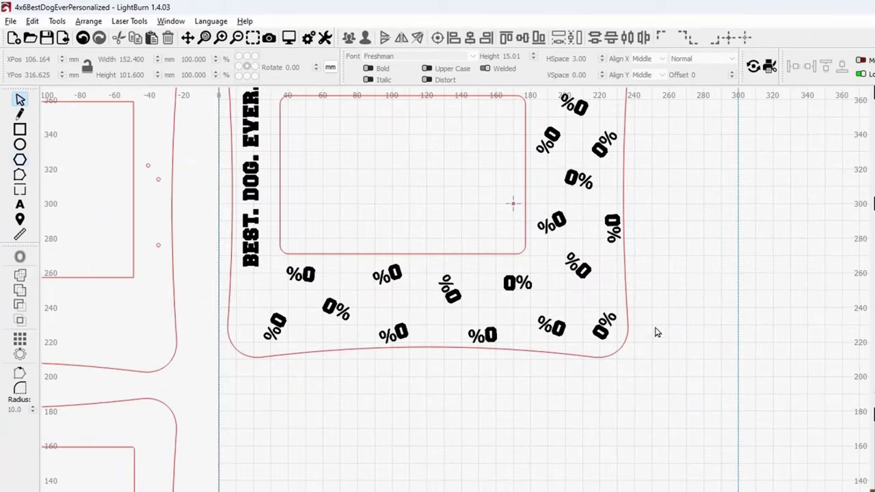
pyautogui.moveTo(654, 282); pyautogui.dragTo(666, 394)
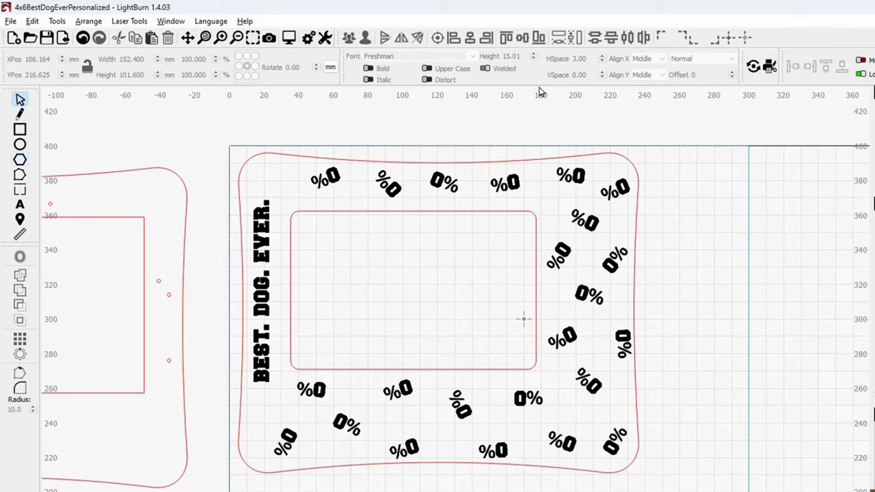
pyautogui.click(172, 22)
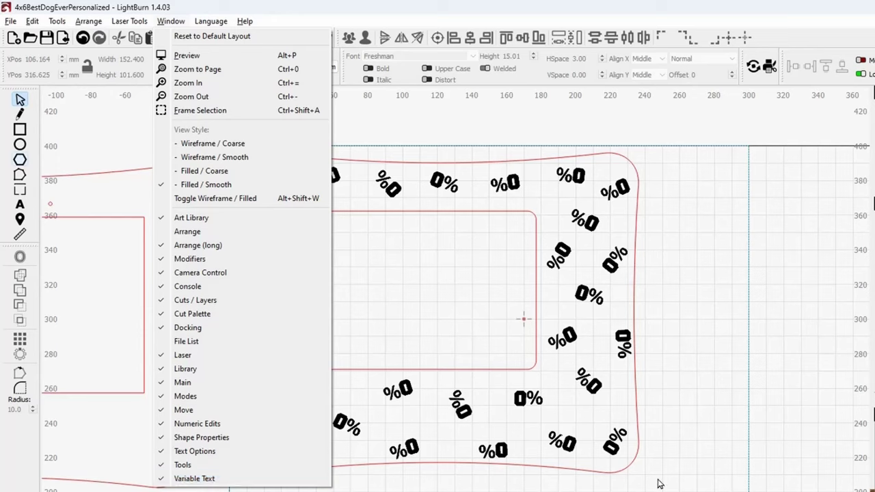
pyautogui.press('Escape')
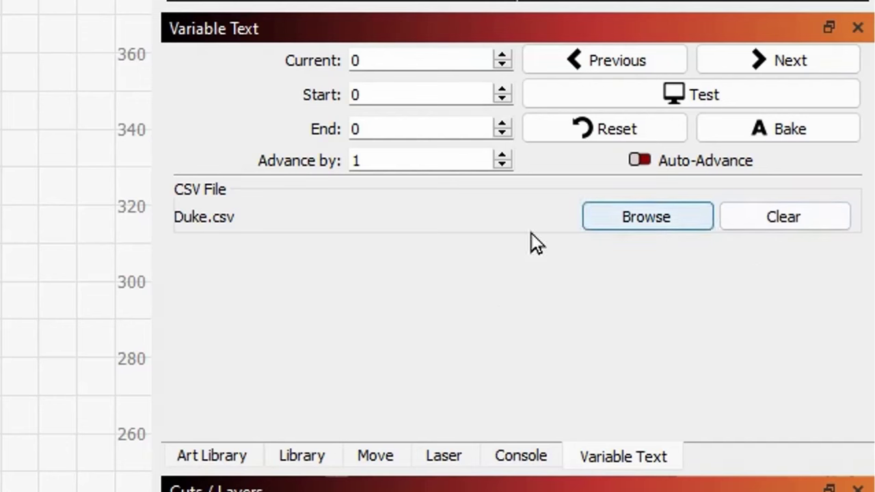
pyautogui.moveTo(209, 222)
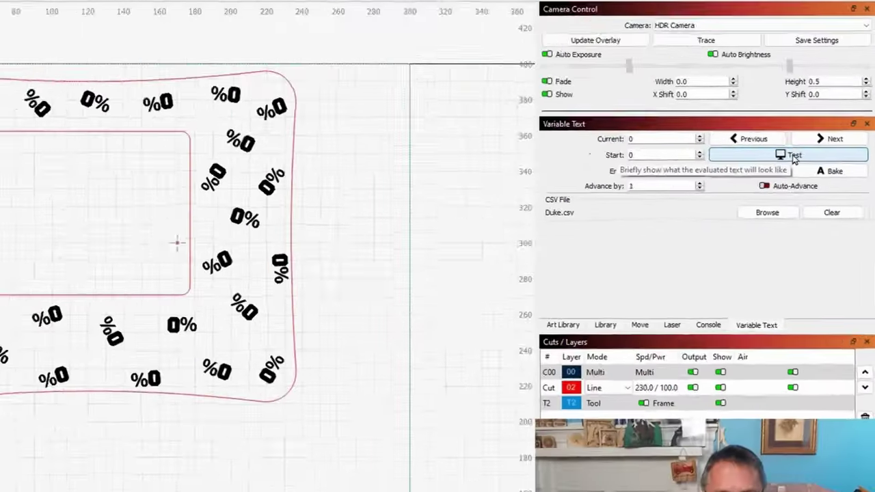
pyautogui.click(793, 156)
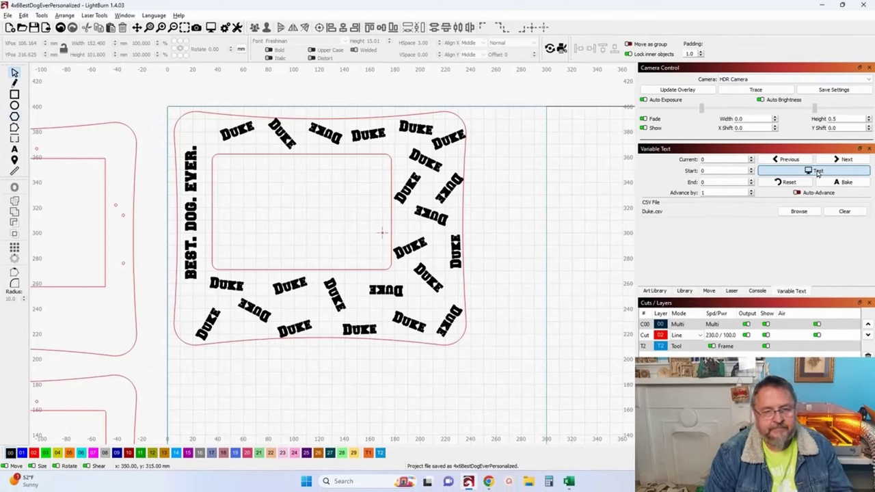
pyautogui.click(817, 174)
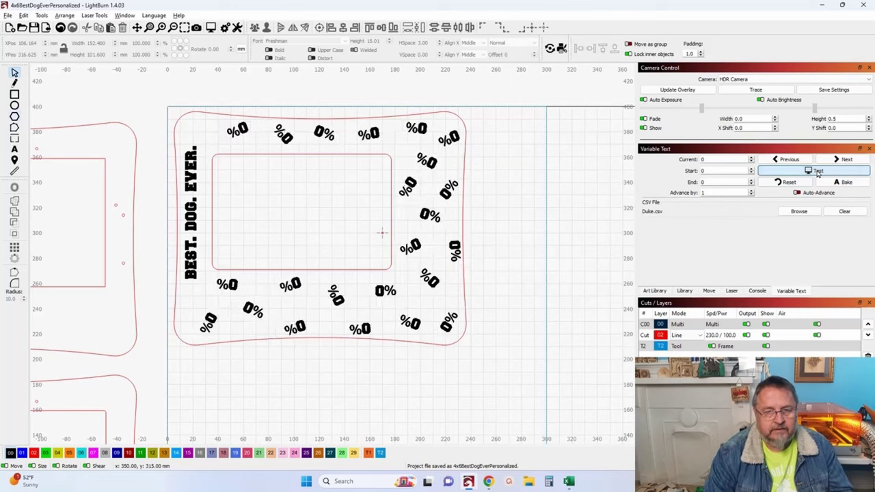
pyautogui.click(817, 173)
pyautogui.click(817, 173)
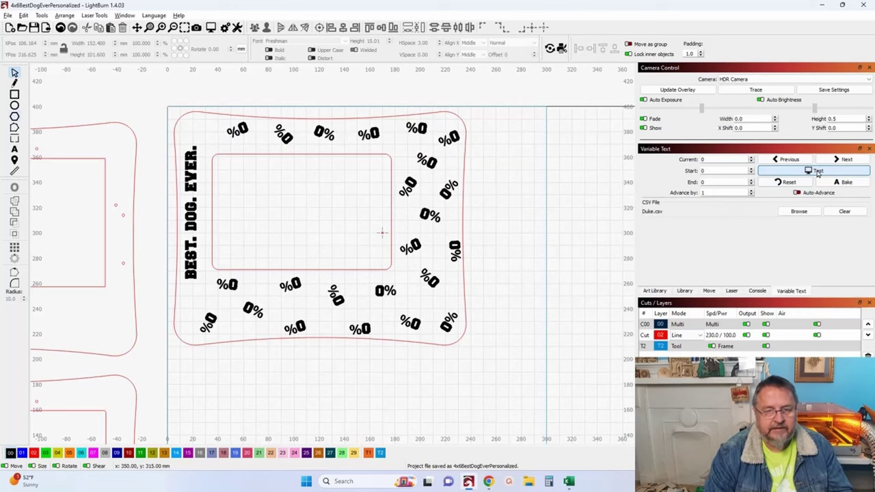
# - Assign the small logo text beside the lower-left panel to layer 01, then reselect the C00 objects
pyautogui.click(645, 327)
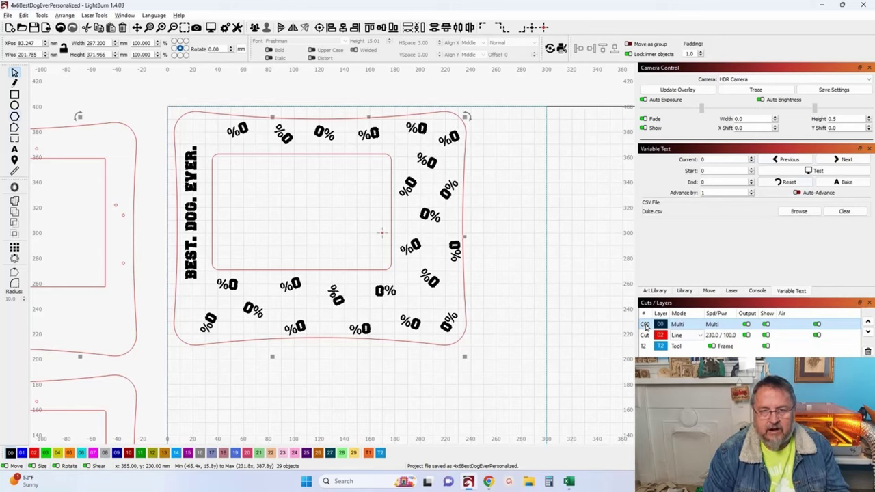
pyautogui.scroll(-5, 392, 281)
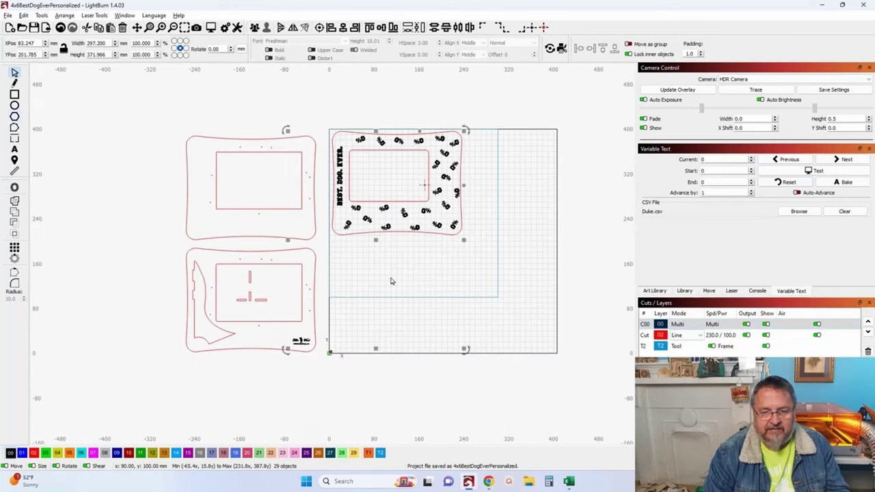
pyautogui.click(307, 370)
pyautogui.moveTo(280, 329); pyautogui.dragTo(336, 364)
pyautogui.click(22, 453)
pyautogui.click(333, 422)
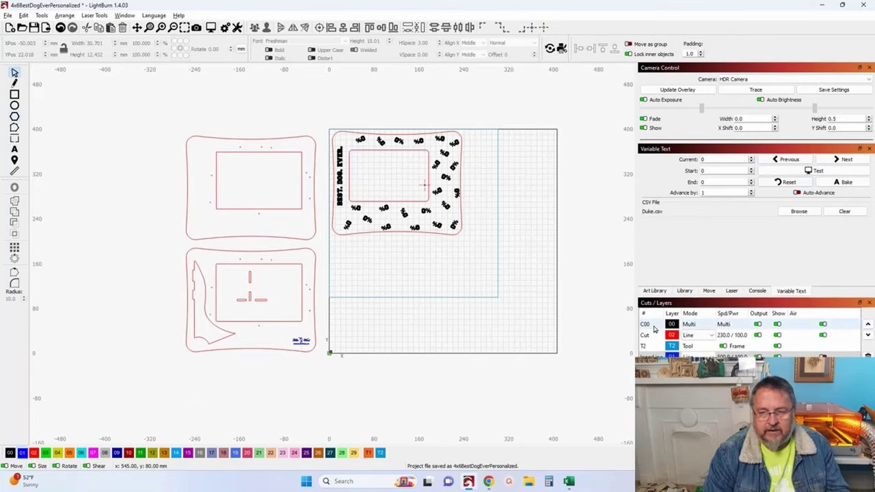
pyautogui.click(644, 324)
pyautogui.scroll(6, 433, 176)
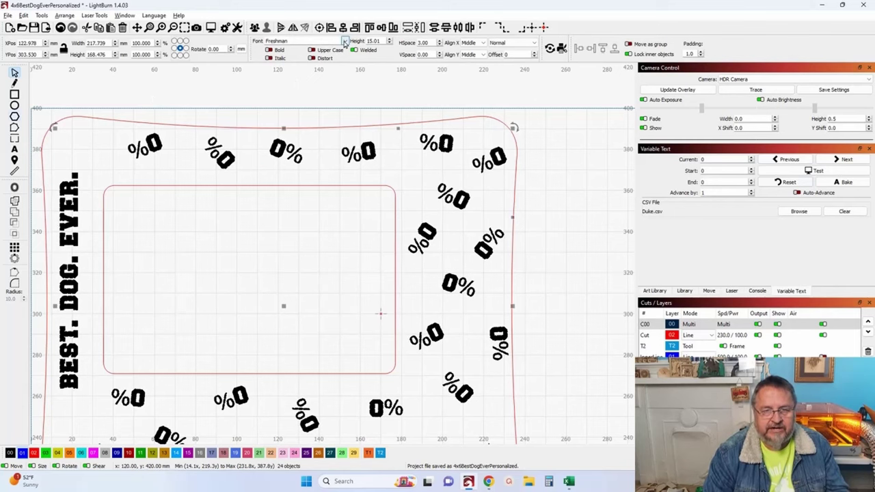
pyautogui.click(345, 41)
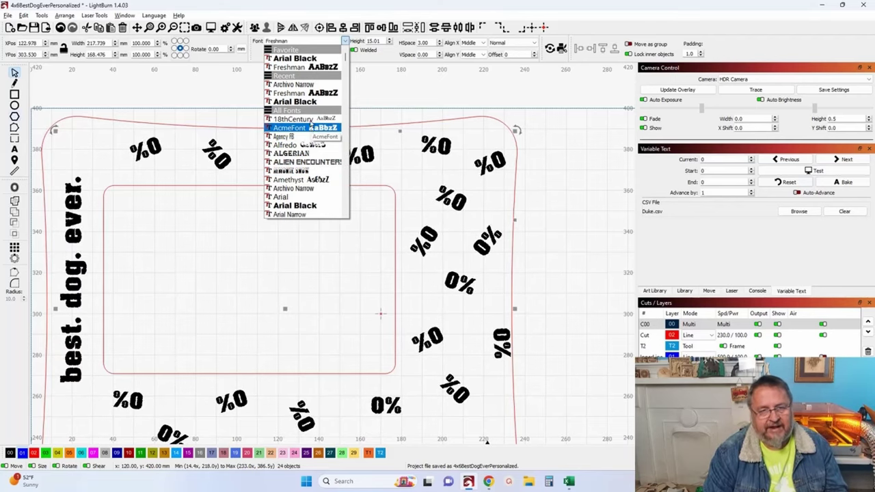
pyautogui.click(309, 68)
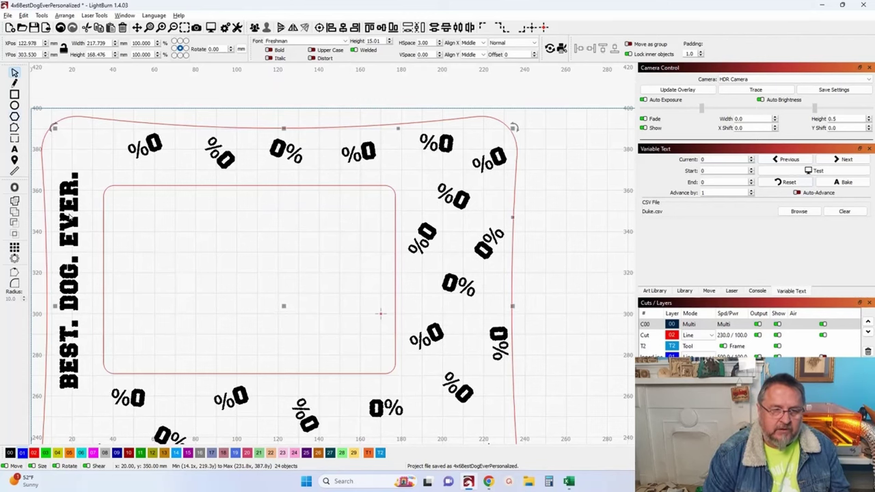
pyautogui.click(64, 272)
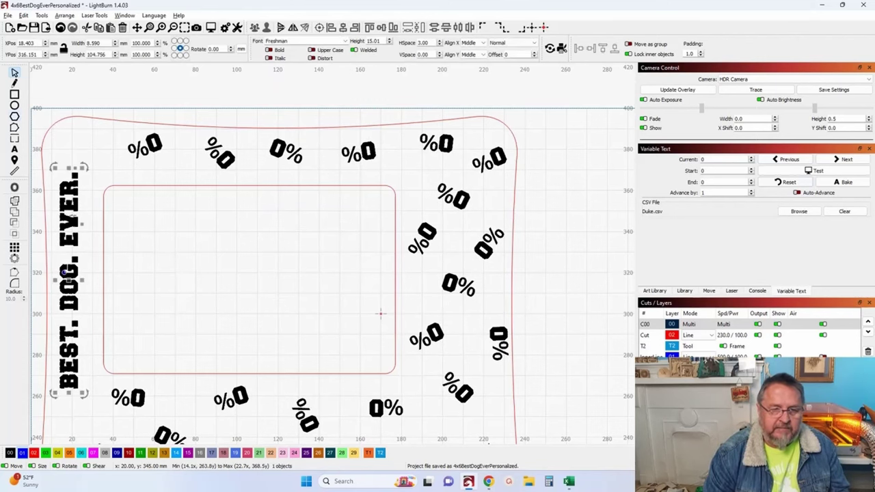
pyautogui.click(373, 148)
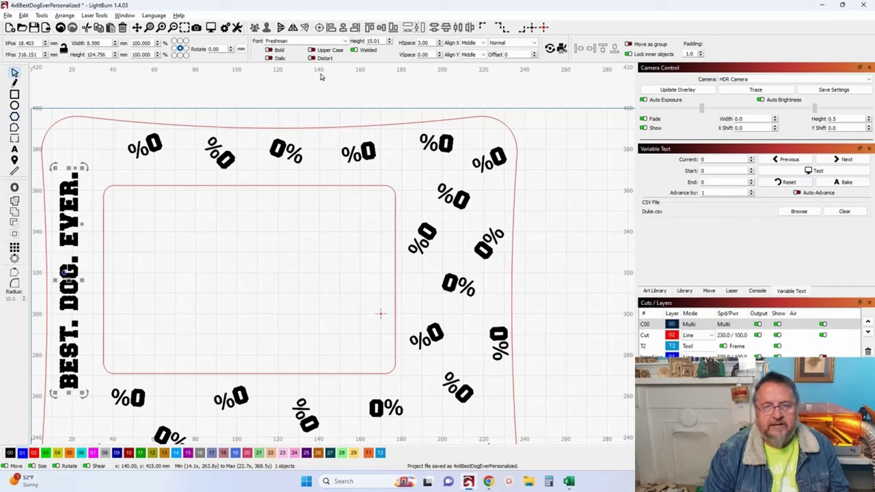
pyautogui.click(367, 150)
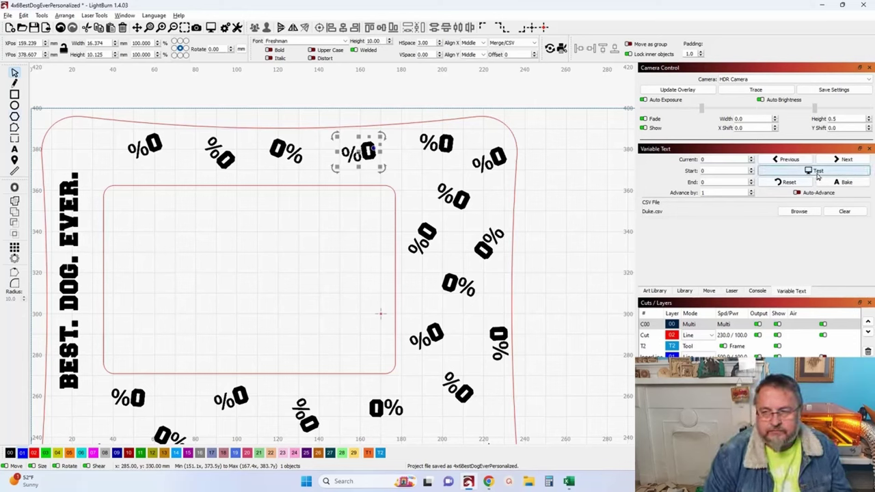
pyautogui.click(817, 171)
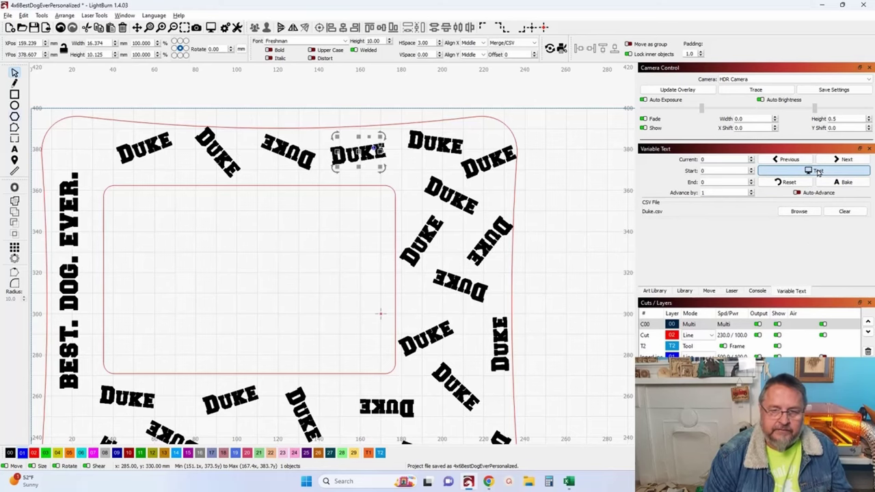
pyautogui.click(817, 170)
pyautogui.scroll(-3, 287, 246)
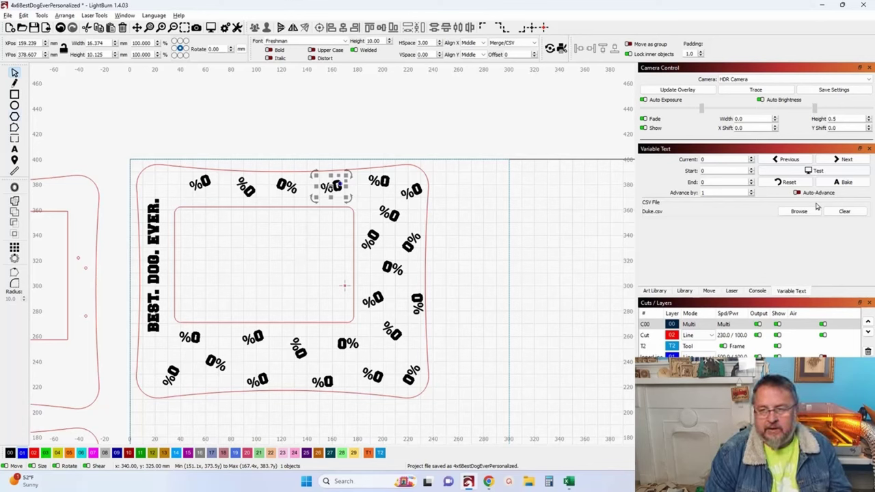
pyautogui.click(820, 171)
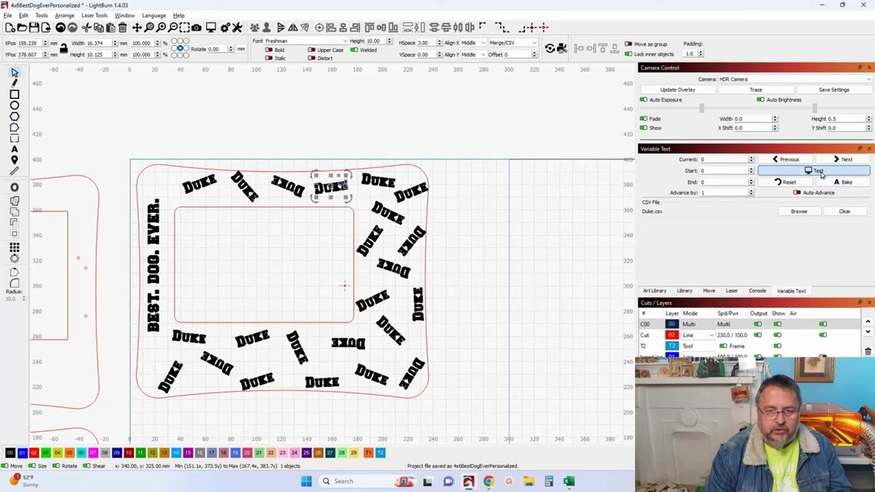
pyautogui.click(822, 175)
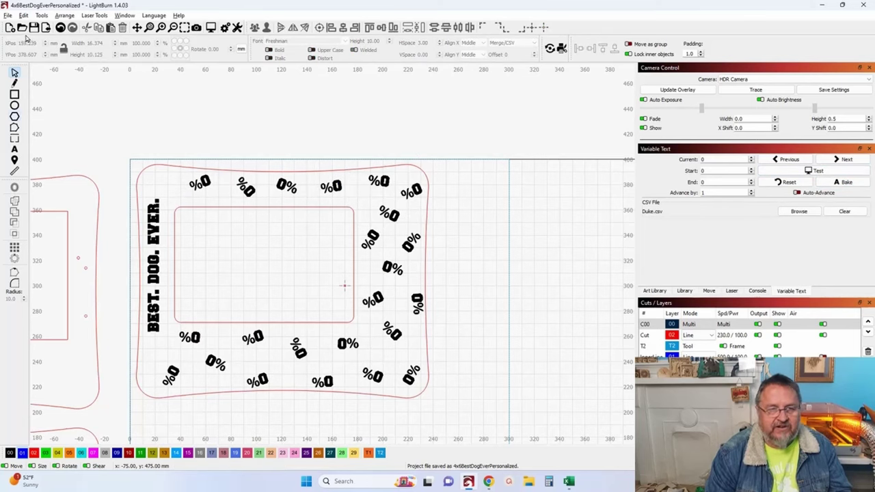
# - Save the frame project and clear Duke.csv from the Variable Text CSV File section
pyautogui.click(7, 15)
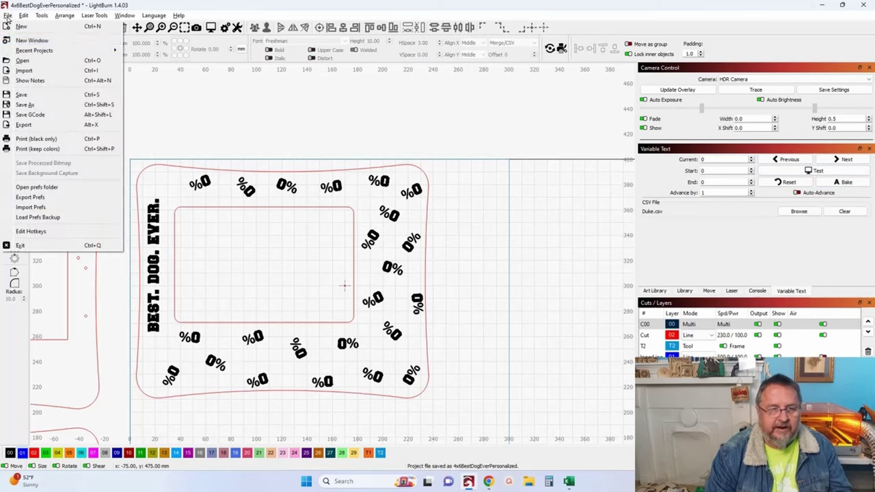
pyautogui.click(41, 97)
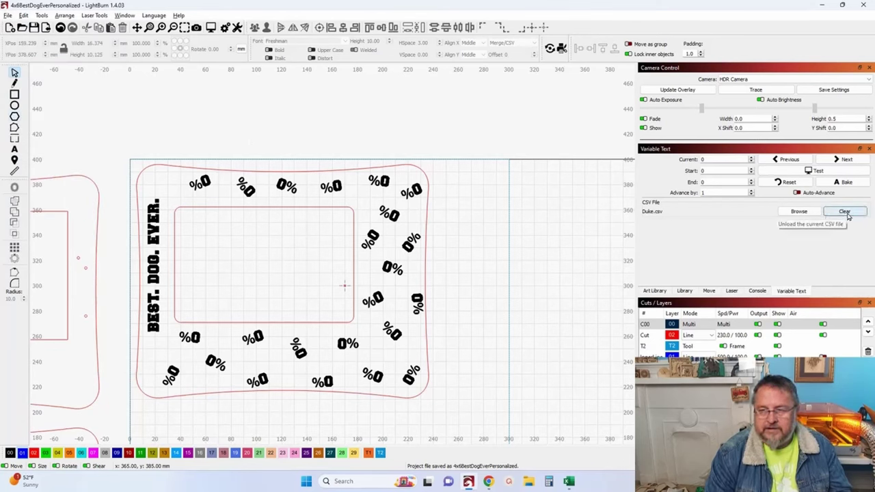
pyautogui.click(846, 212)
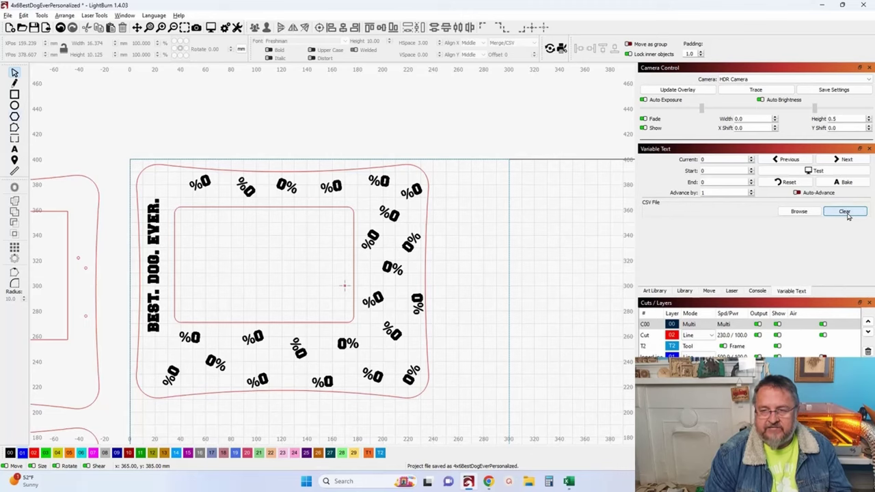
# - In Excel, replace the name Duke in cell A1 with GG
pyautogui.click(567, 482)
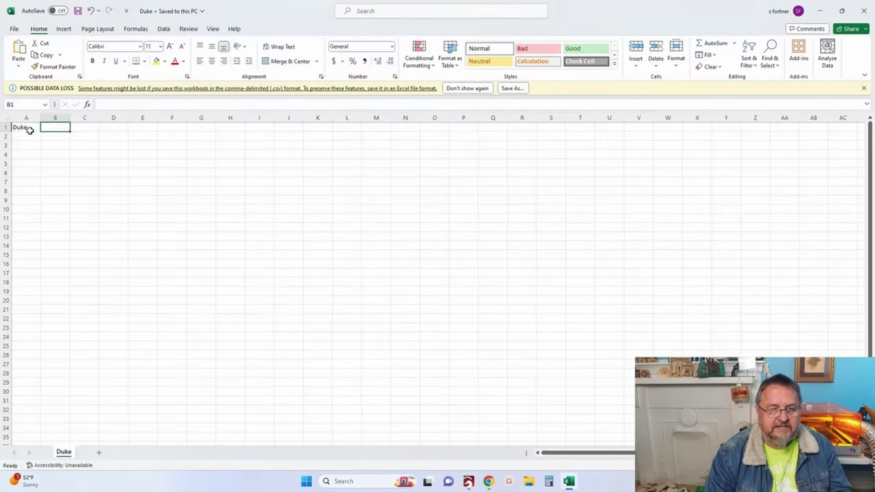
pyautogui.click(29, 127)
pyautogui.press('BackSpace')
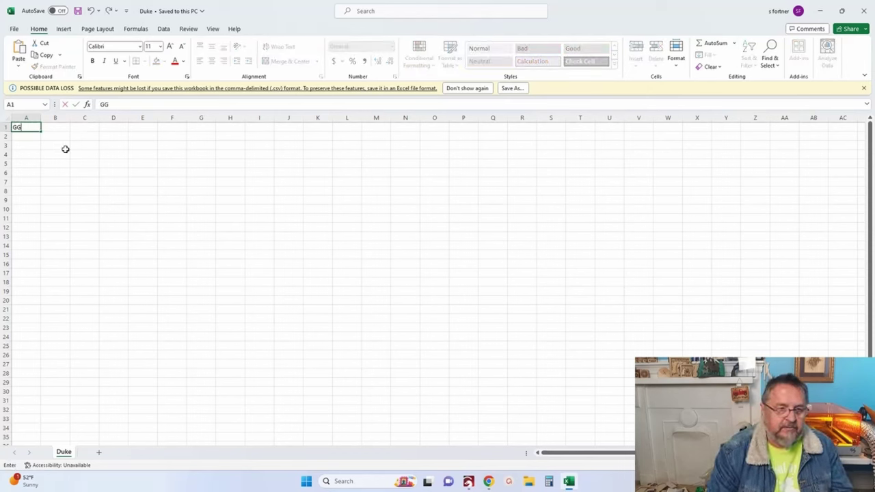
# - Save the sheet to the Desktop as CSV UTF-8 file GG and minimize Excel
pyautogui.click(13, 29)
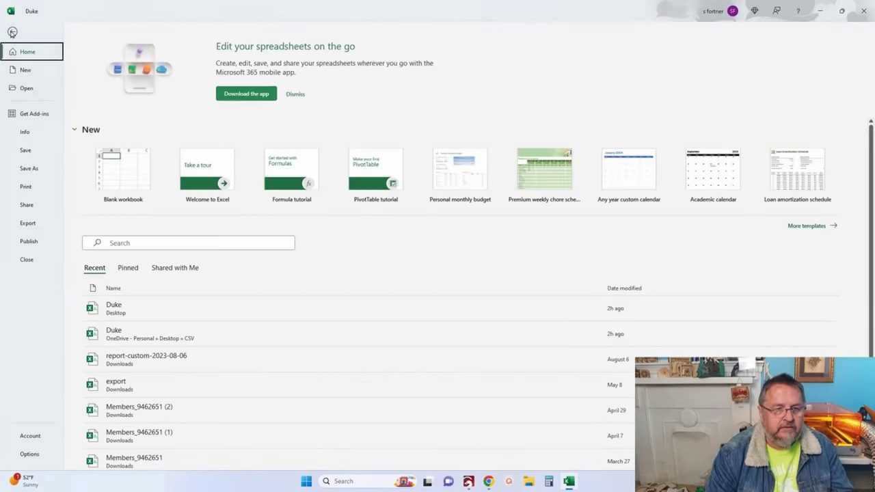
pyautogui.click(40, 170)
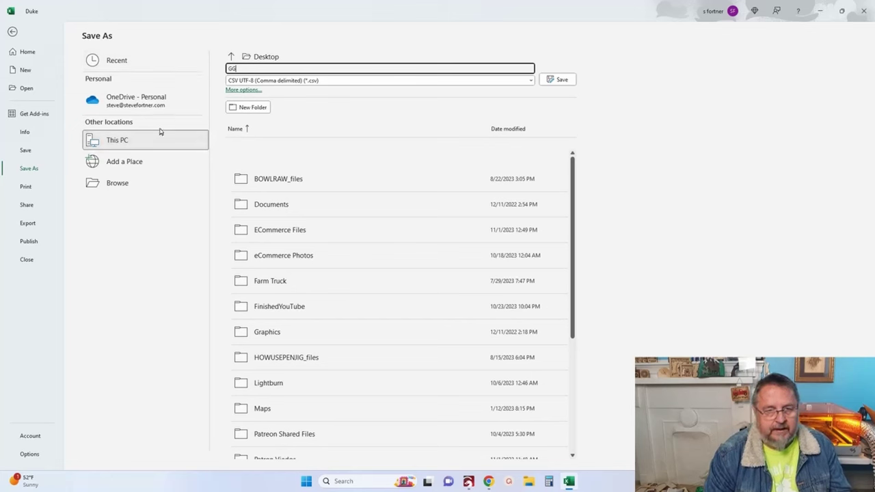
pyautogui.click(137, 141)
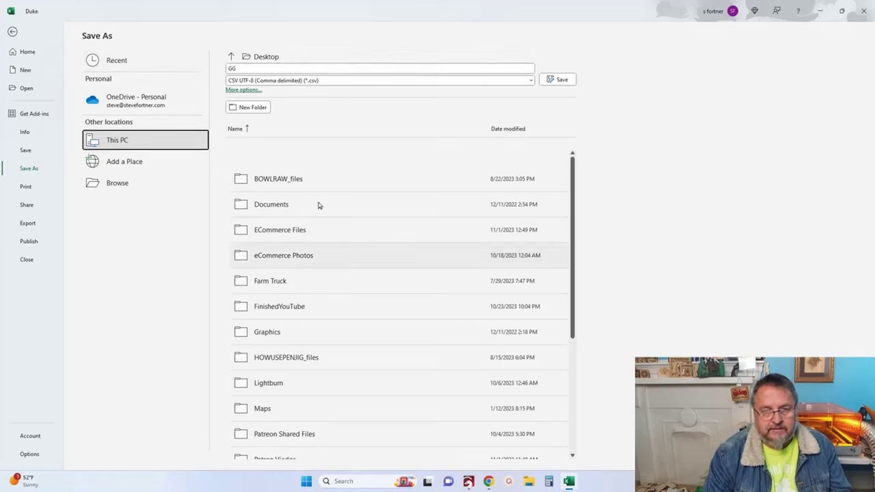
pyautogui.click(572, 80)
pyautogui.click(821, 10)
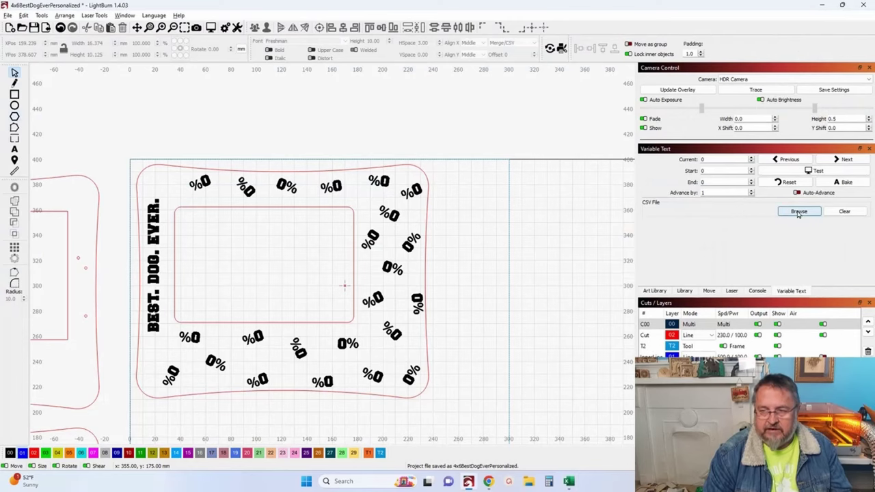
# - Load GG.csv as the Variable Text CSV file, then turn the Test preview off
pyautogui.click(798, 212)
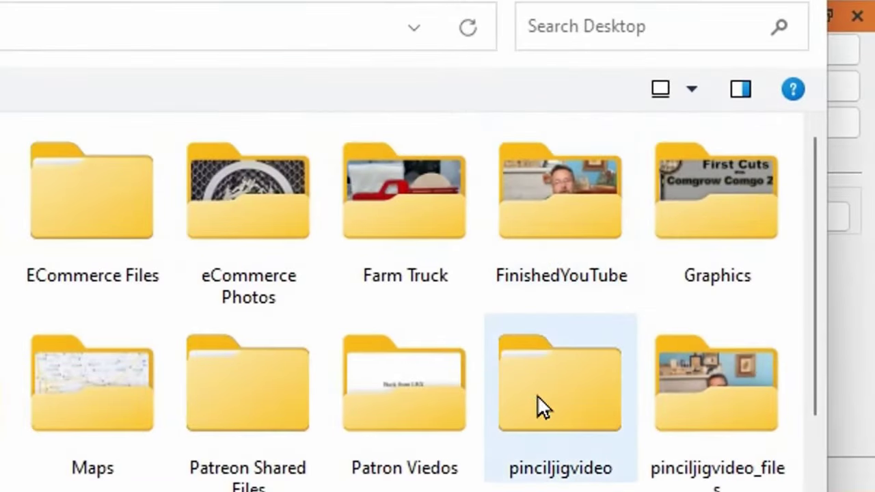
pyautogui.scroll(-3, 538, 424)
pyautogui.click(572, 337)
pyautogui.press('Return')
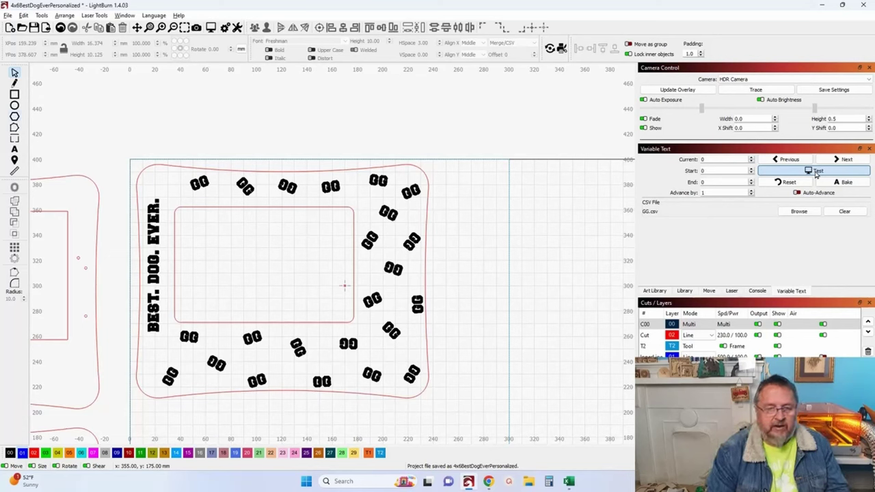
pyautogui.click(815, 174)
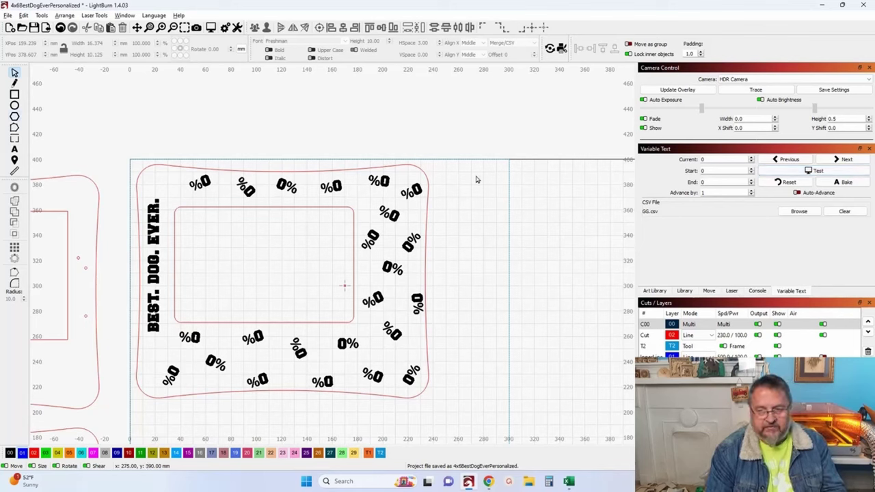
# - Set all the frame design's text to the Engravers MT font
pyautogui.click(654, 326)
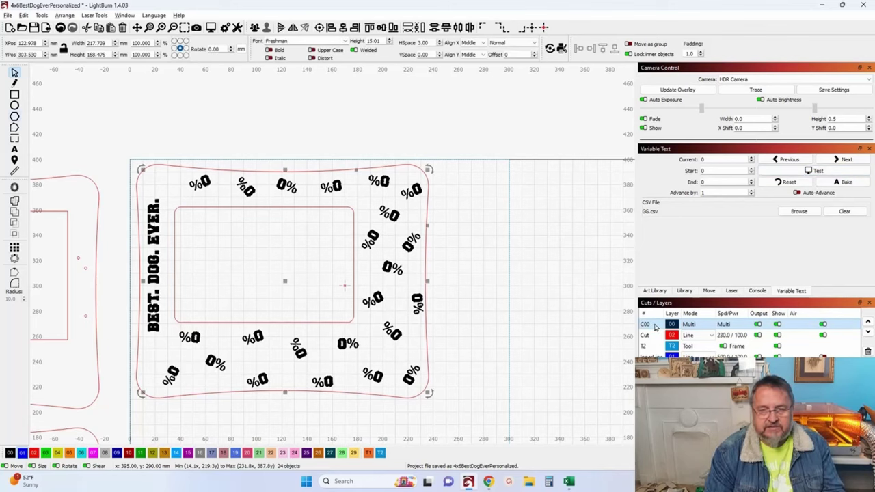
pyautogui.click(346, 42)
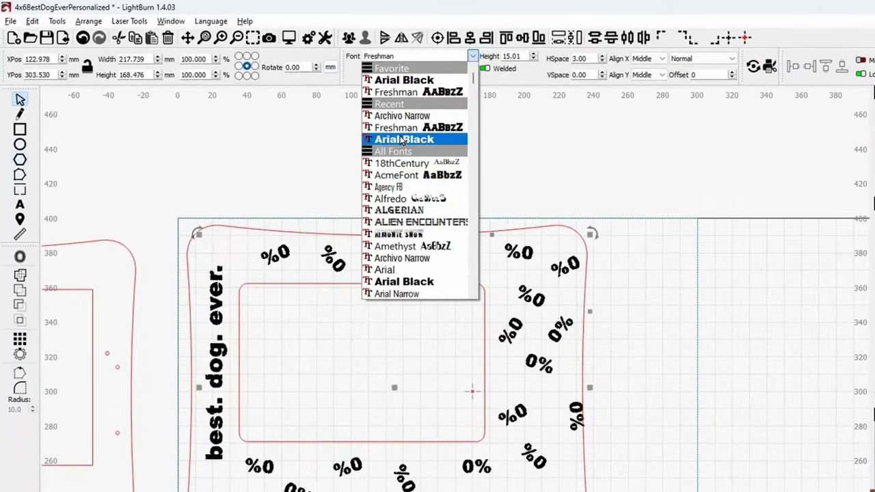
pyautogui.scroll(-5, 414, 225)
pyautogui.scroll(-10, 413, 226)
pyautogui.scroll(-3, 413, 226)
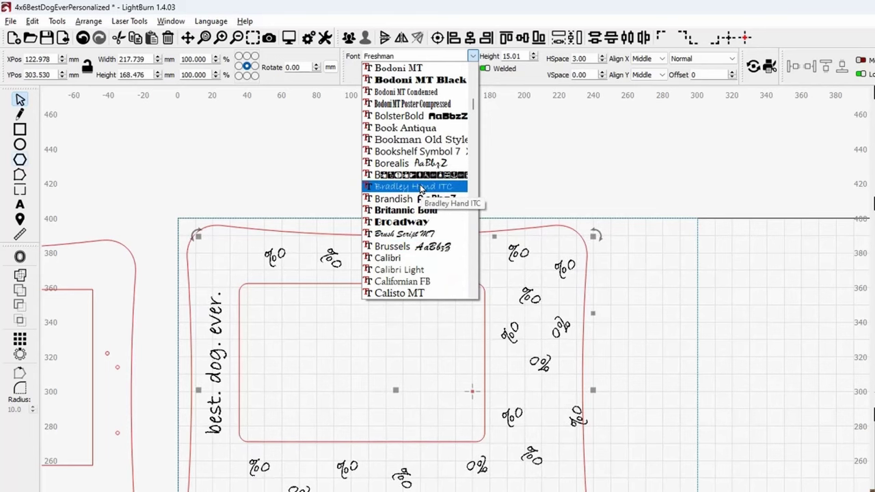
pyautogui.scroll(-11, 421, 192)
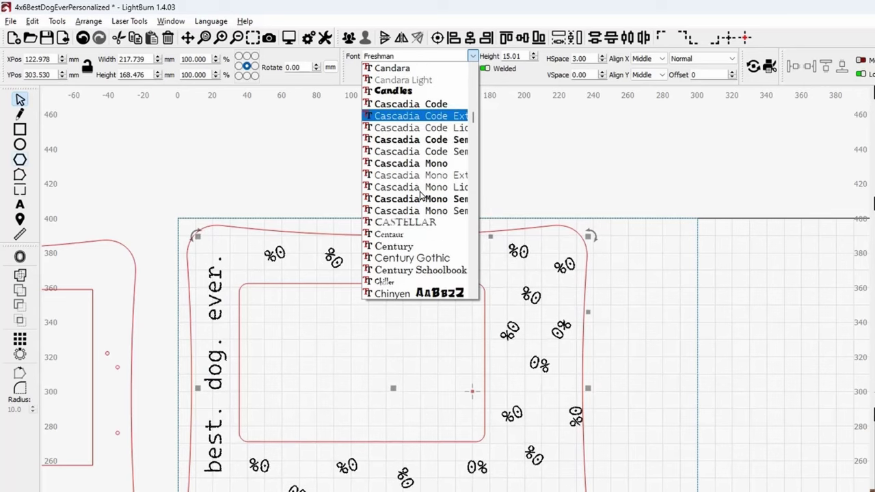
pyautogui.scroll(-3, 421, 198)
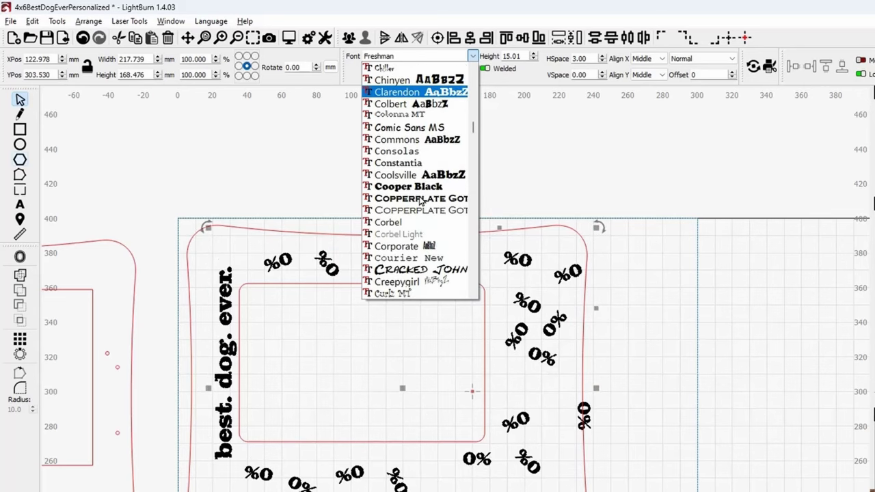
pyautogui.scroll(-9, 421, 198)
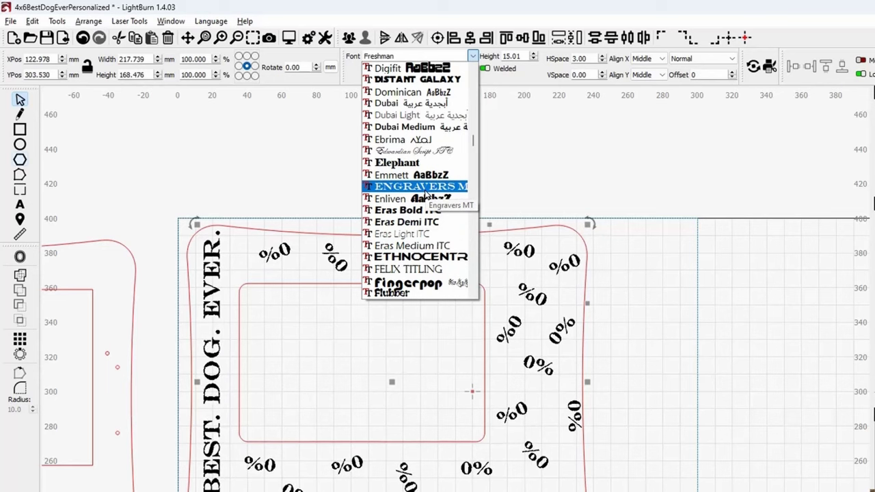
pyautogui.click(420, 187)
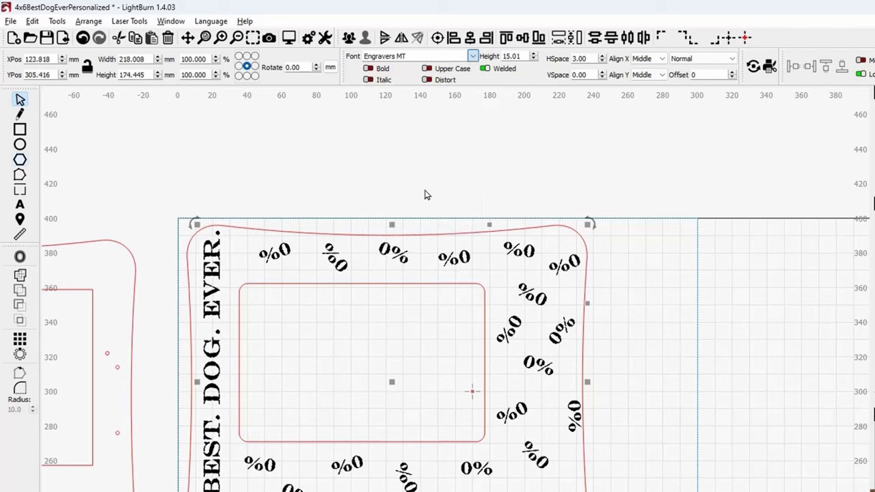
# - Give the vertical BEST. DOG. EVER. text 0 letter spacing and height 12
pyautogui.click(289, 197)
pyautogui.click(205, 355)
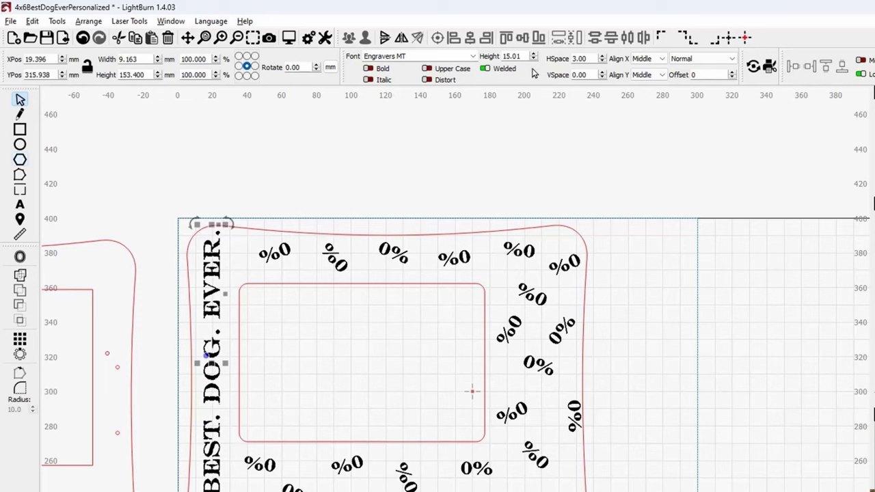
pyautogui.click(601, 61)
pyautogui.click(602, 62)
pyautogui.click(601, 62)
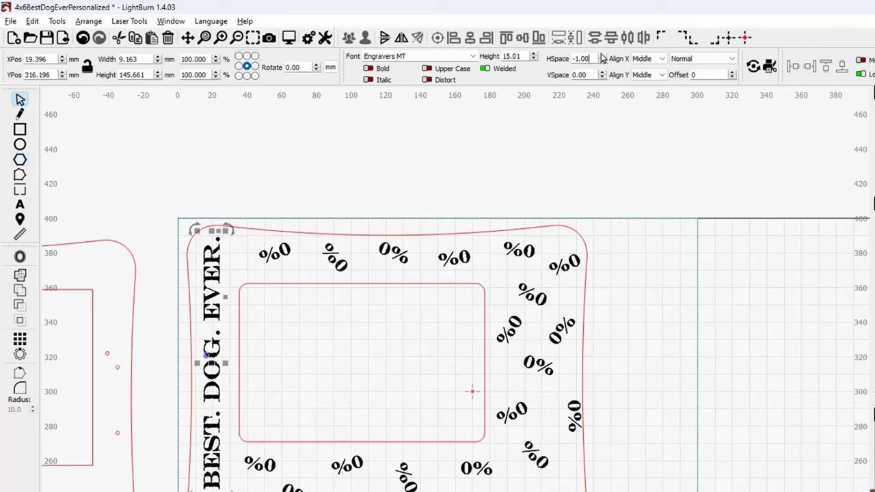
pyautogui.click(601, 57)
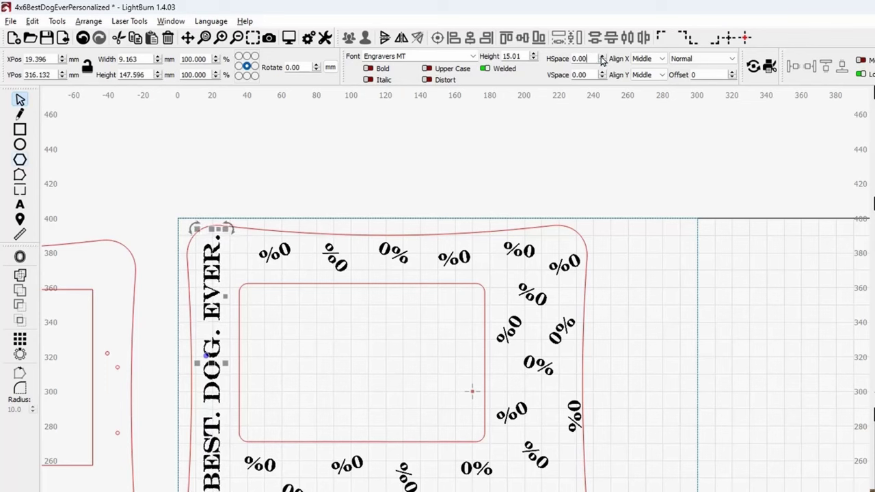
pyautogui.doubleClick(522, 58)
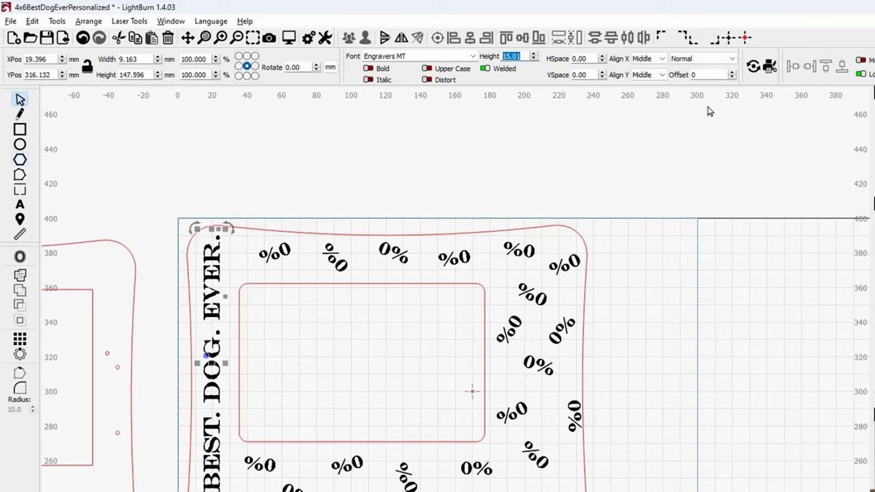
pyautogui.write('10')
pyautogui.press('Return')
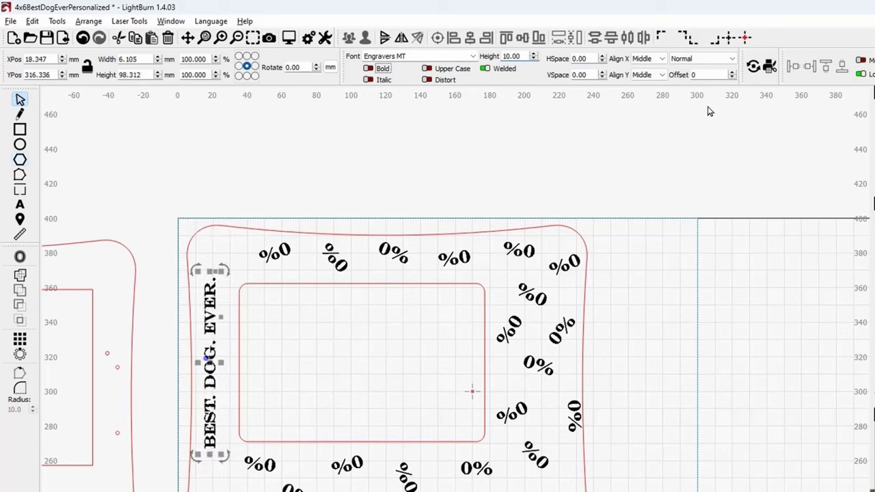
pyautogui.doubleClick(516, 56)
pyautogui.write('12')
pyautogui.press('Return')
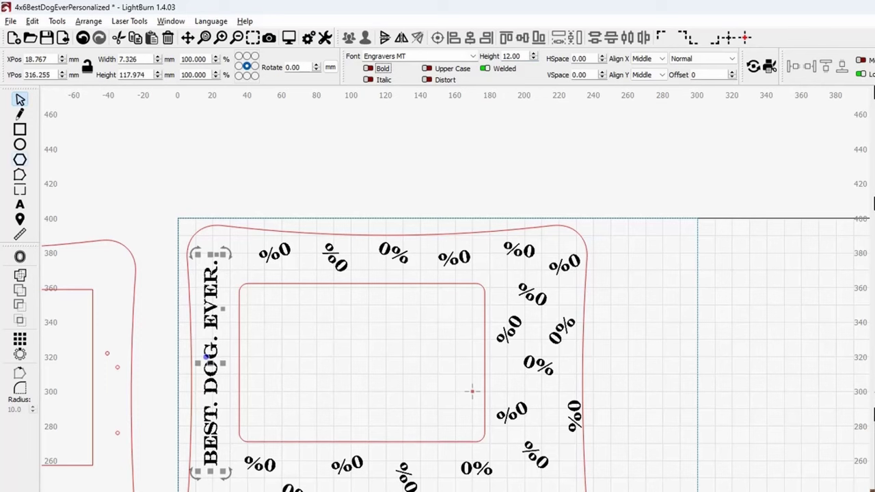
# - Turn on Bold for the %0 placeholder text and change its height to 12
pyautogui.click(205, 358)
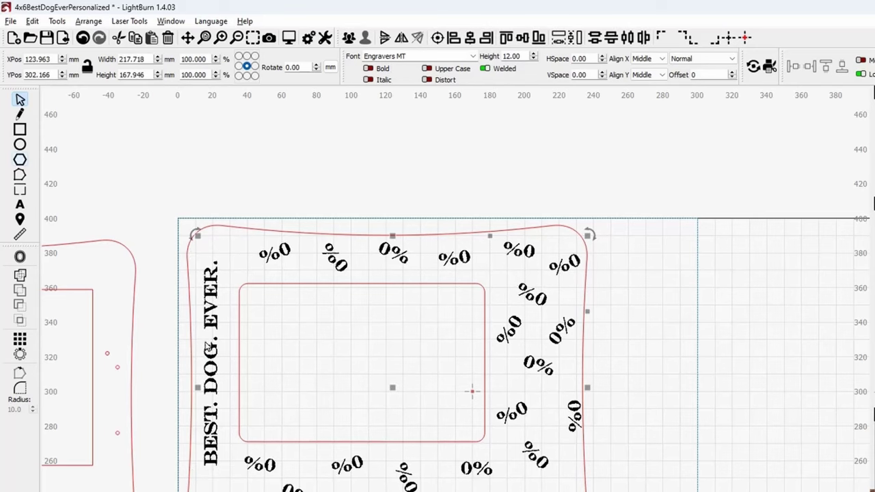
pyautogui.scroll(8, 198, 308)
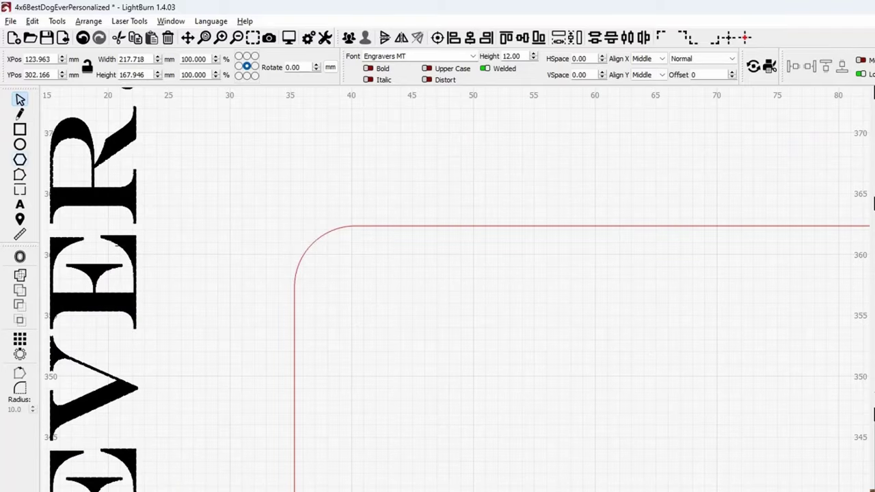
pyautogui.scroll(-8, 477, 392)
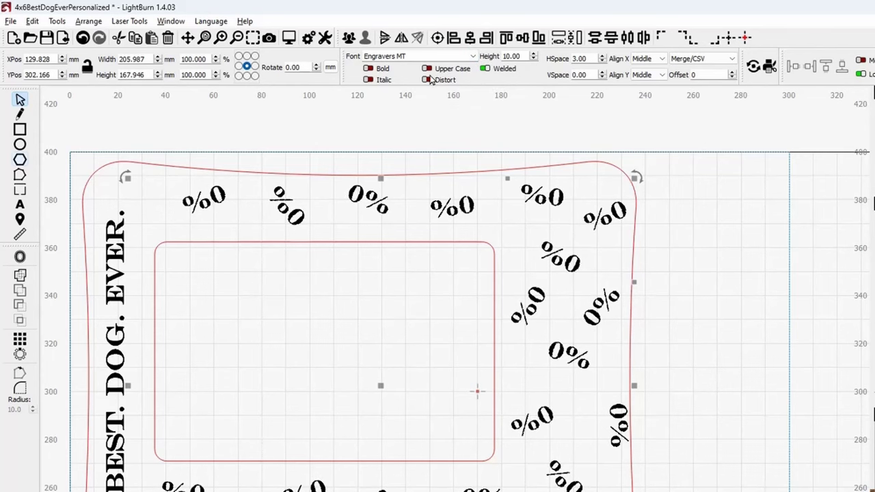
pyautogui.click(368, 70)
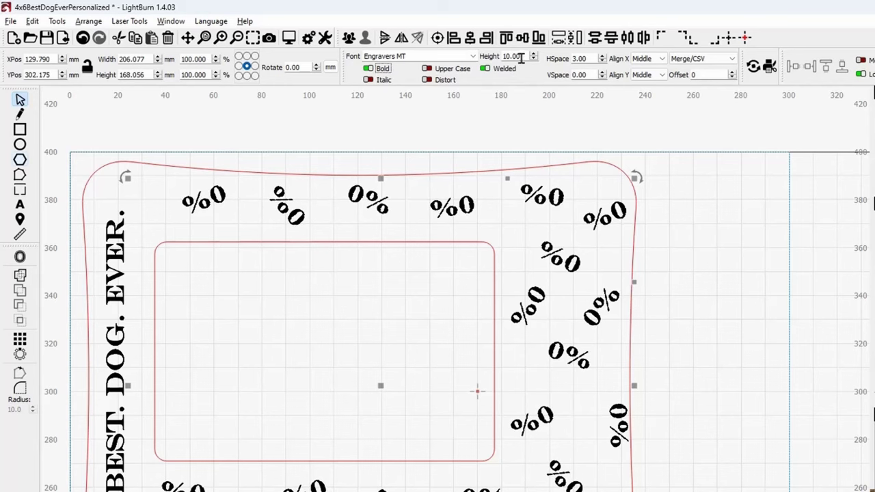
pyautogui.moveTo(524, 56); pyautogui.dragTo(500, 57)
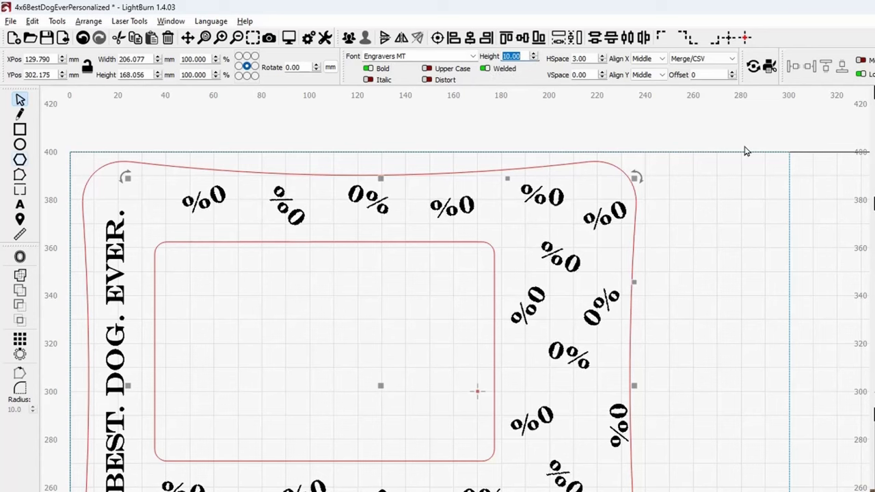
pyautogui.write('12')
pyautogui.press('Tab')
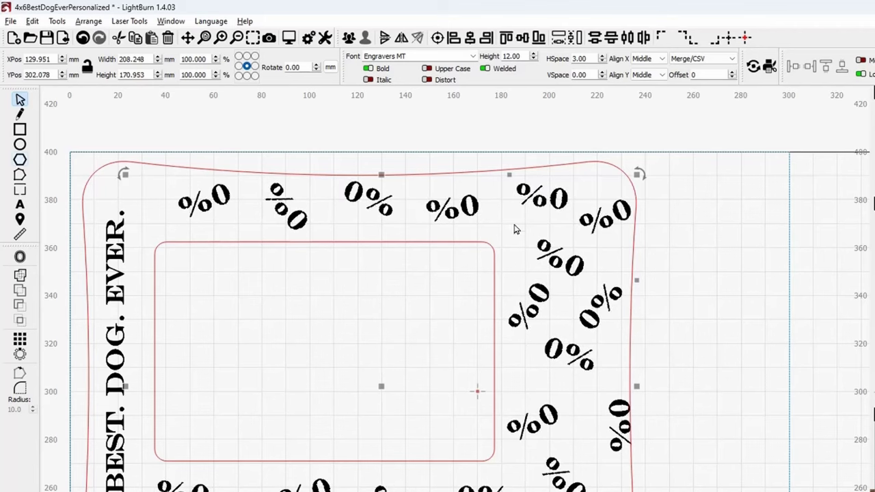
pyautogui.scroll(-2, 449, 308)
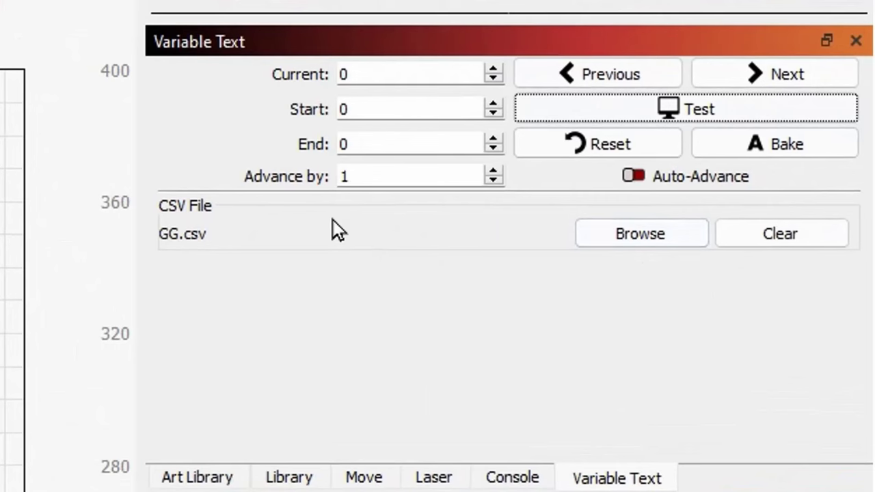
pyautogui.click(829, 233)
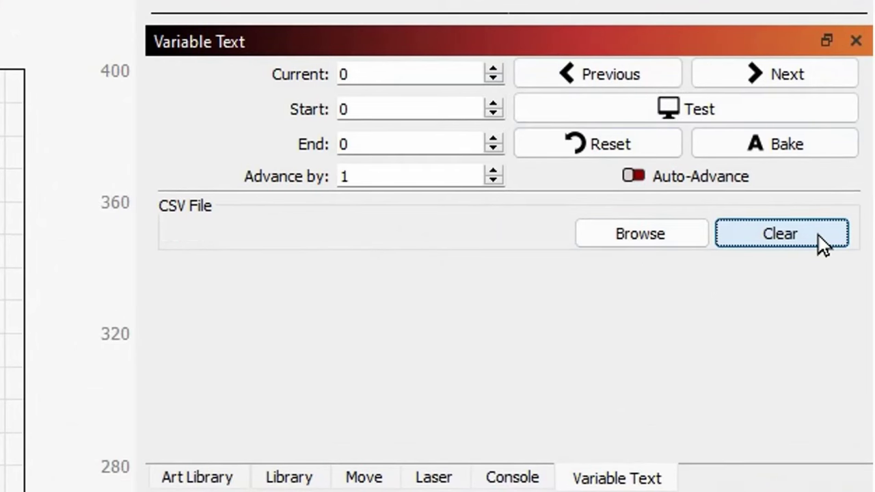
pyautogui.click(641, 233)
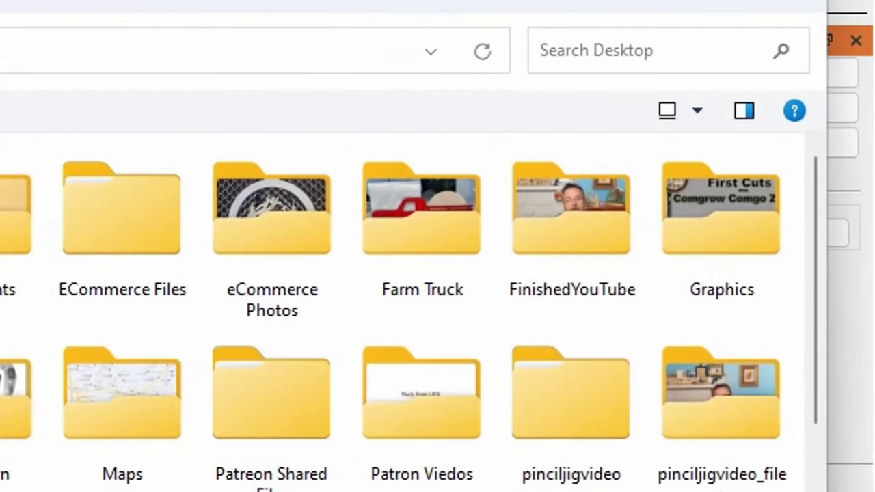
pyautogui.scroll(-1, 410, 308)
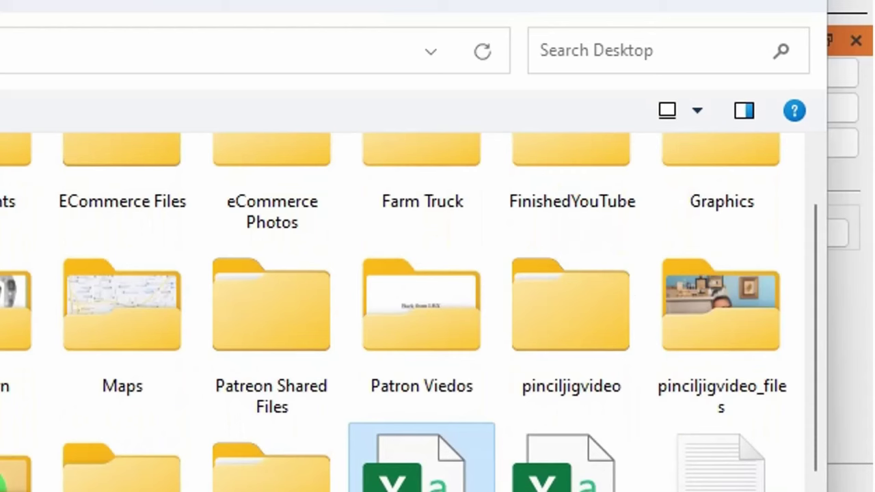
pyautogui.doubleClick(421, 461)
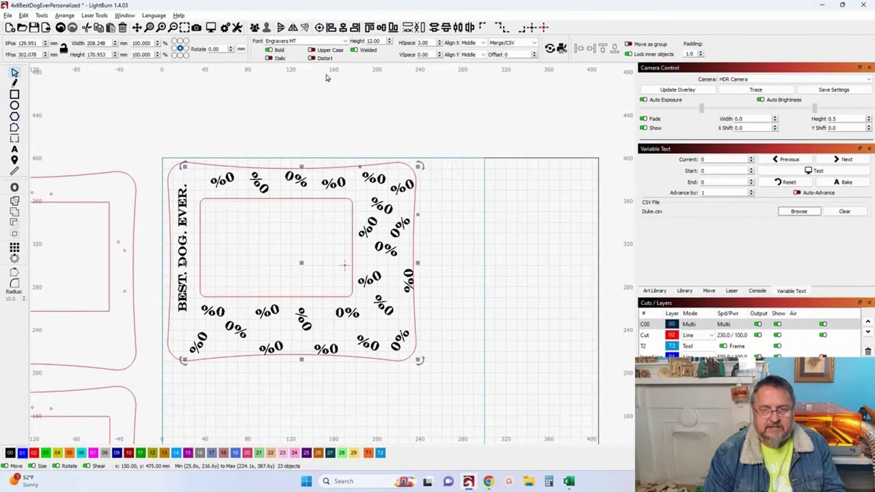
# - Select the whole frame design and pick Elephant from the Font list
pyautogui.click(299, 181)
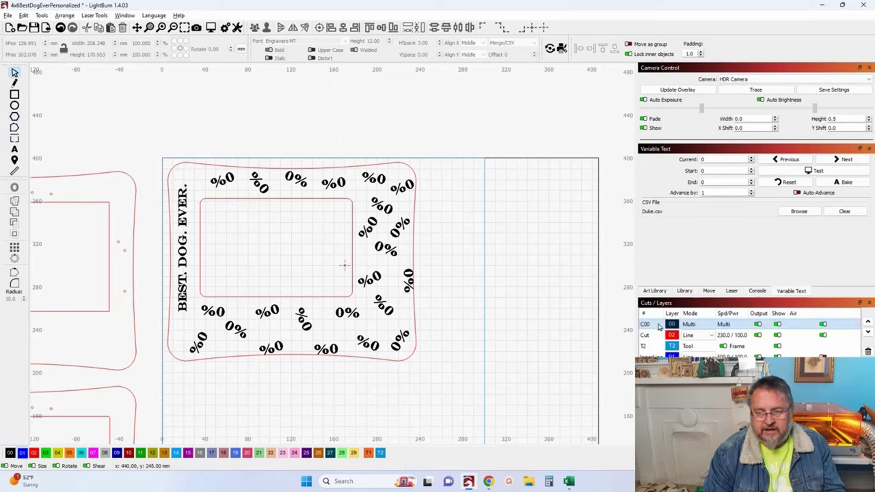
pyautogui.click(653, 328)
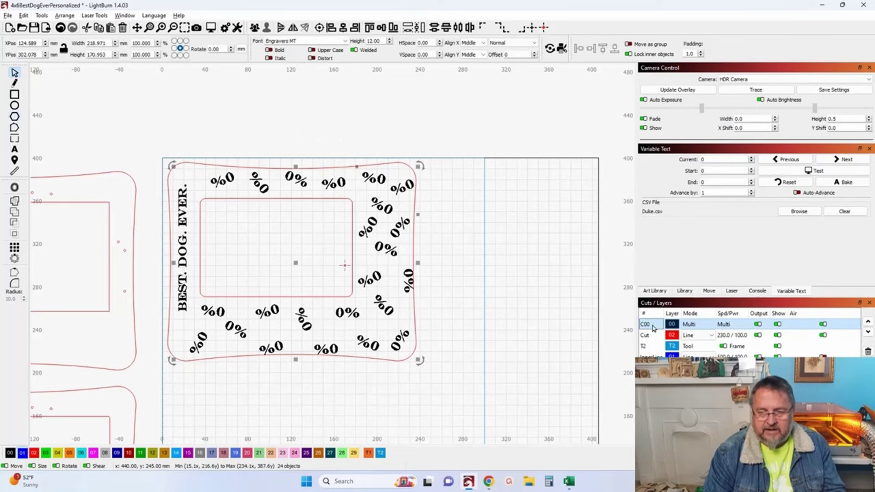
pyautogui.click(346, 42)
pyautogui.press('Up')
pyautogui.press('Up')
pyautogui.press('Up')
pyautogui.press('Up')
pyautogui.press('Up')
pyautogui.press('Up')
pyautogui.press('Up')
pyautogui.press('Up')
pyautogui.press('Up')
pyautogui.press('Up')
pyautogui.press('Up')
pyautogui.press('Up')
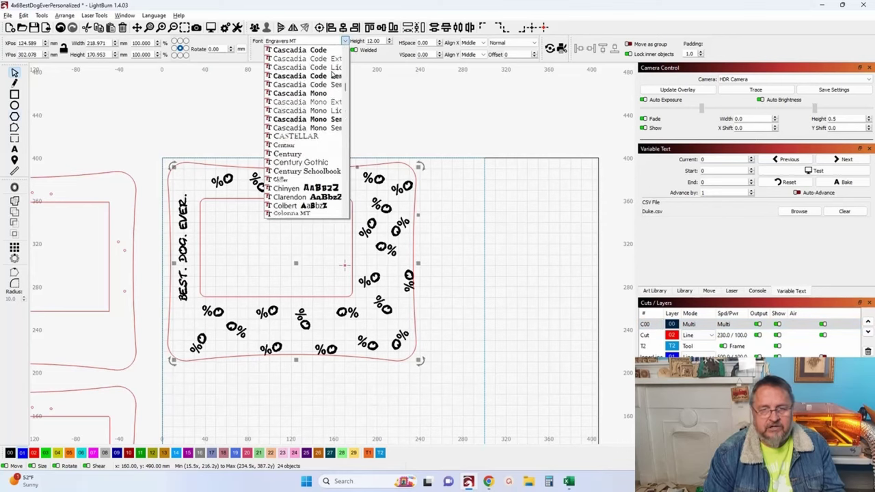
pyautogui.scroll(12, 332, 79)
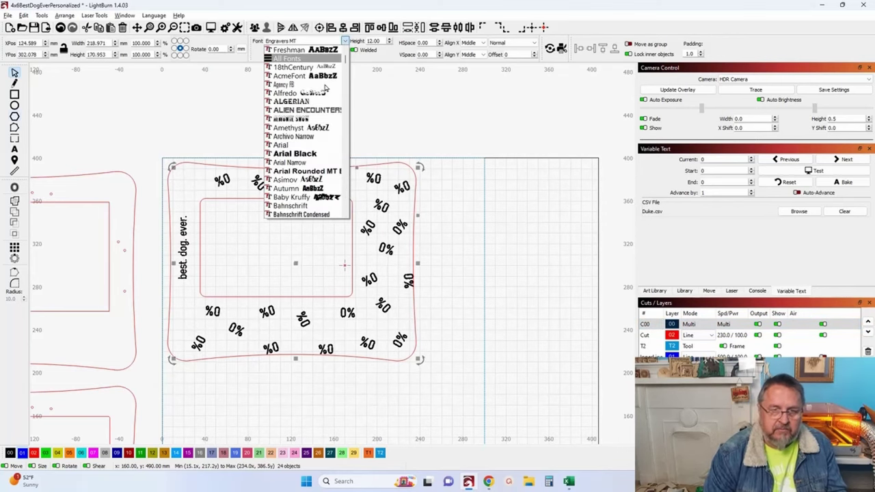
pyautogui.scroll(2, 327, 87)
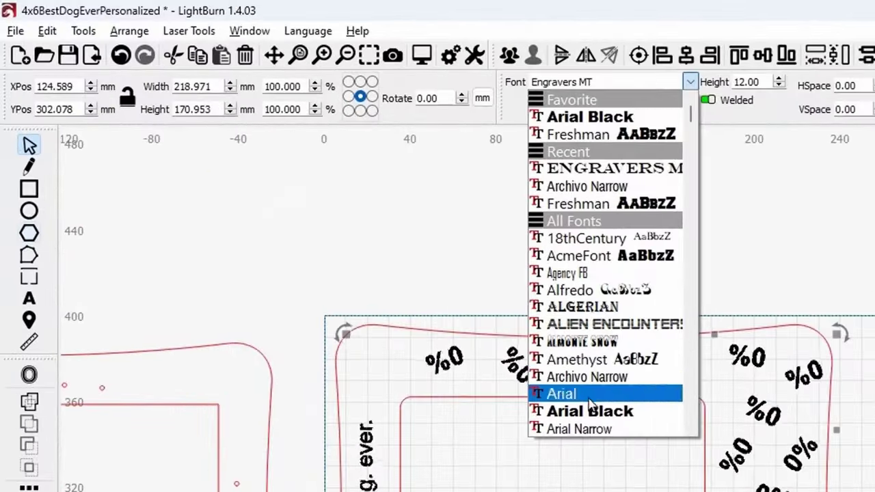
pyautogui.scroll(-9, 562, 359)
pyautogui.scroll(-4, 581, 373)
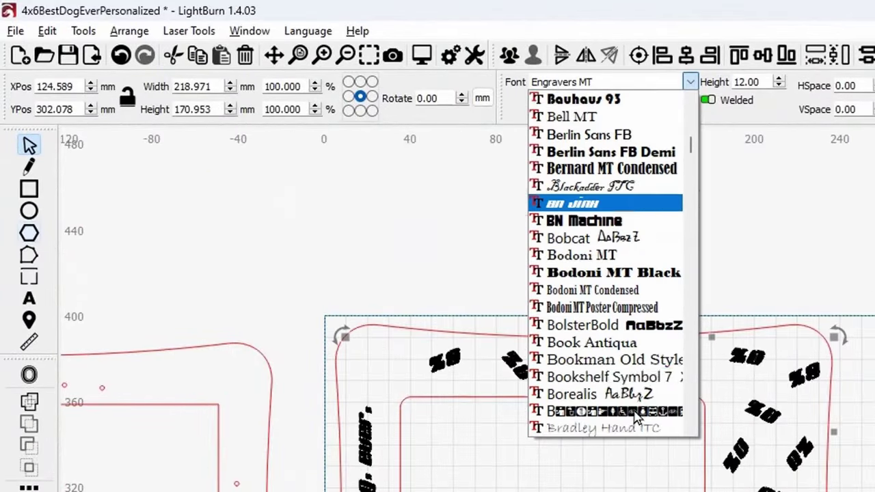
pyautogui.scroll(-16, 635, 418)
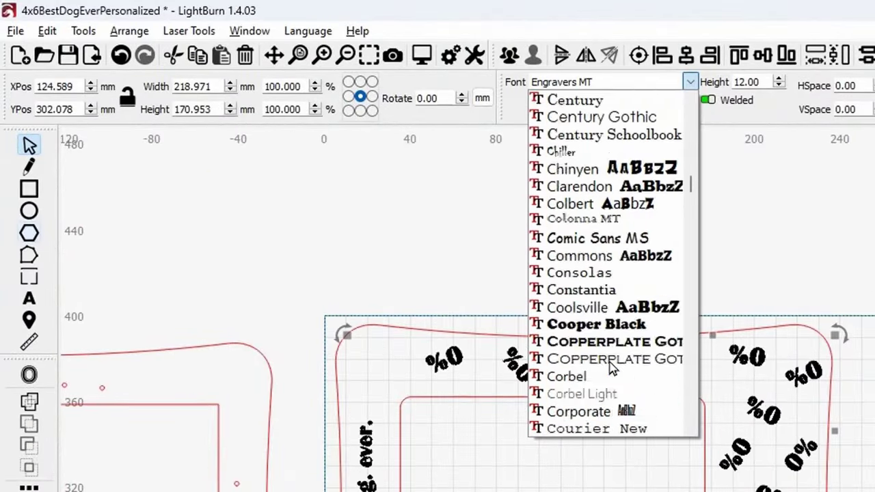
pyautogui.scroll(-8, 612, 367)
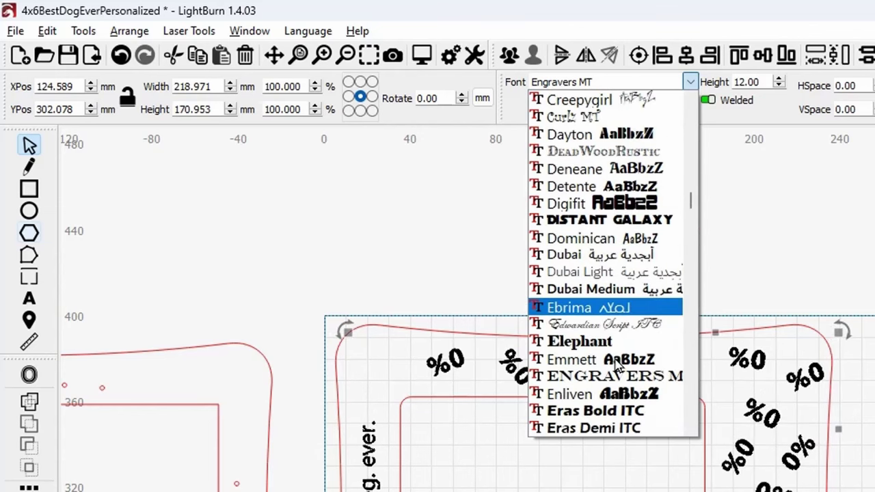
pyautogui.scroll(-1, 617, 365)
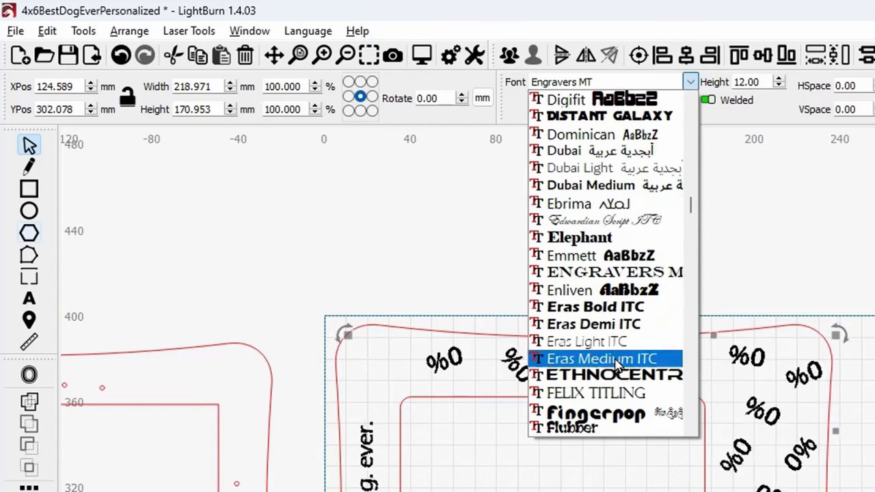
pyautogui.click(615, 237)
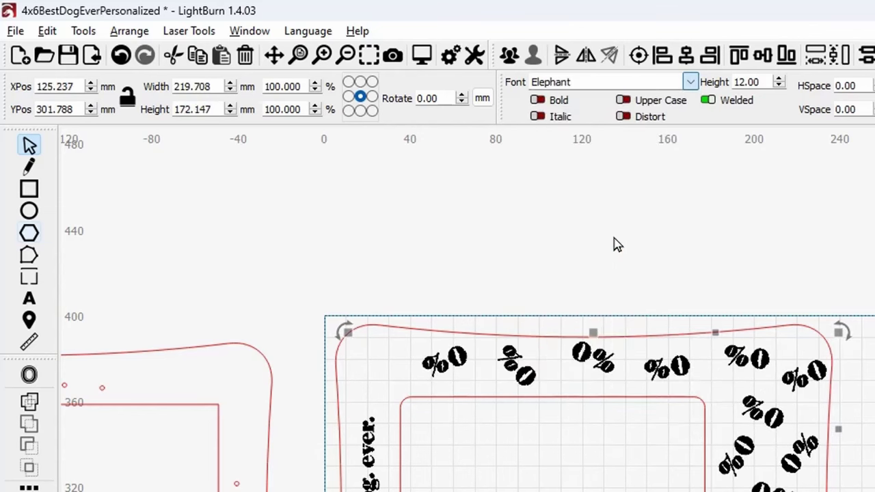
# - Add Elephant to Favorites and confirm it appears in the font list's Favorite section
pyautogui.rightClick(596, 81)
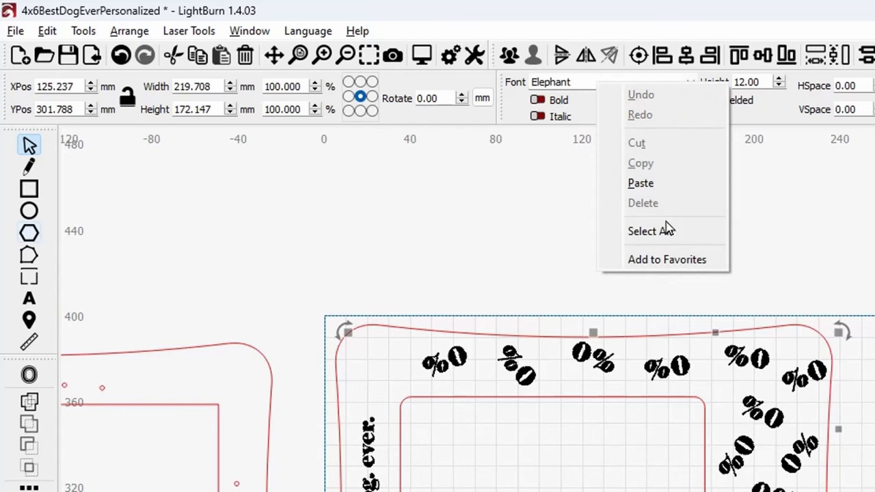
pyautogui.click(663, 259)
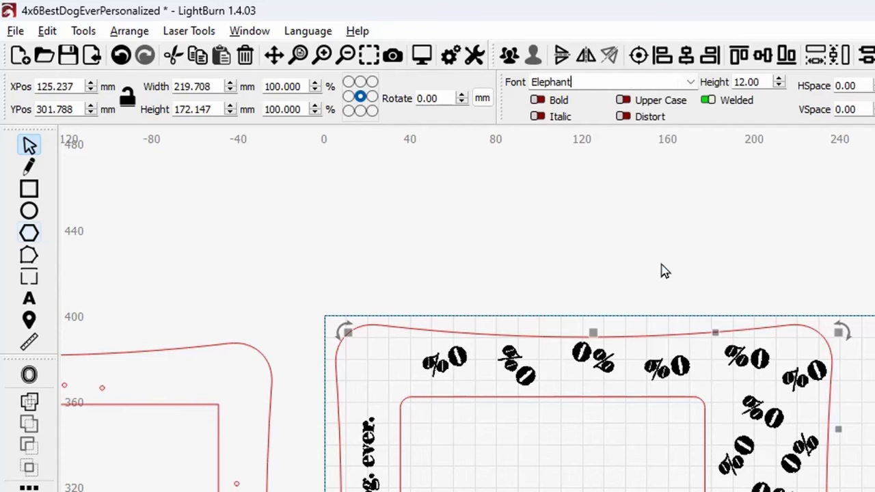
pyautogui.click(691, 84)
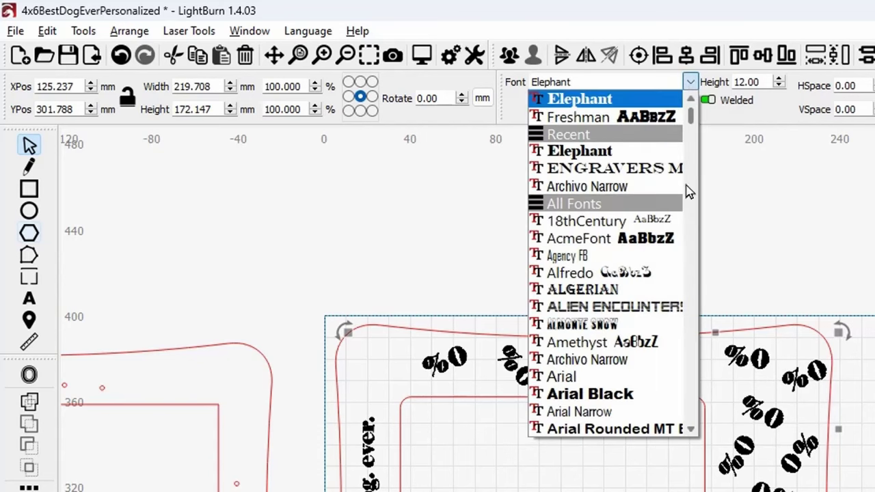
pyautogui.scroll(1, 692, 120)
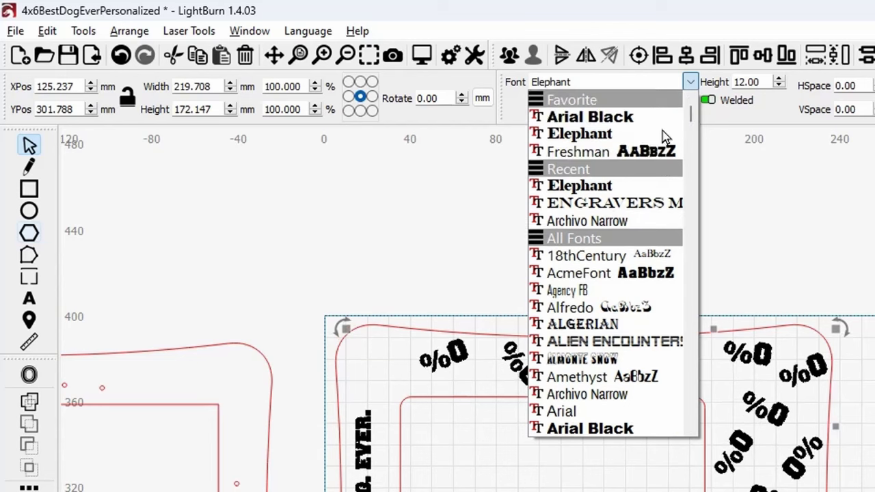
# - Compare Freshman against Elephant and settle on Freshman for the frame text
pyautogui.click(589, 156)
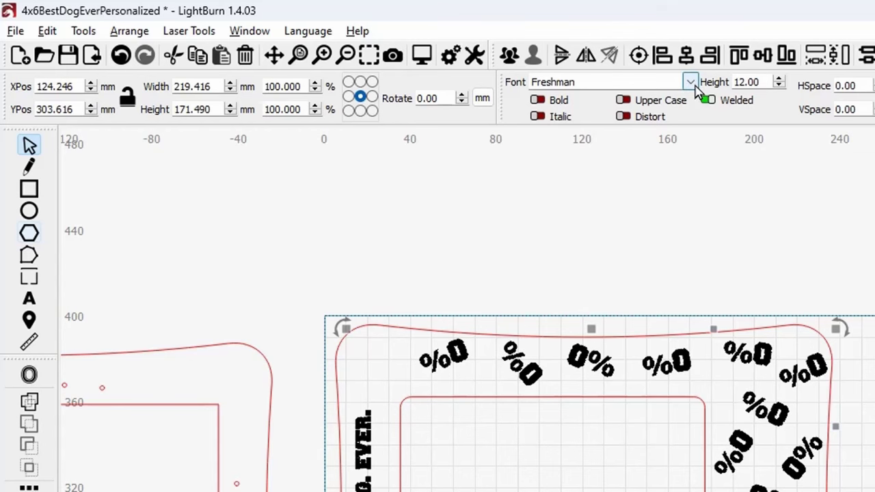
pyautogui.click(690, 82)
pyautogui.click(606, 134)
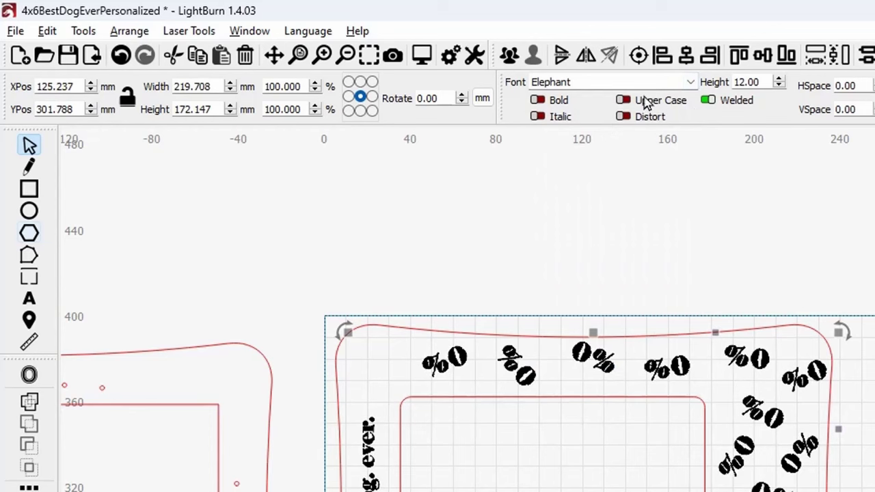
pyautogui.click(691, 82)
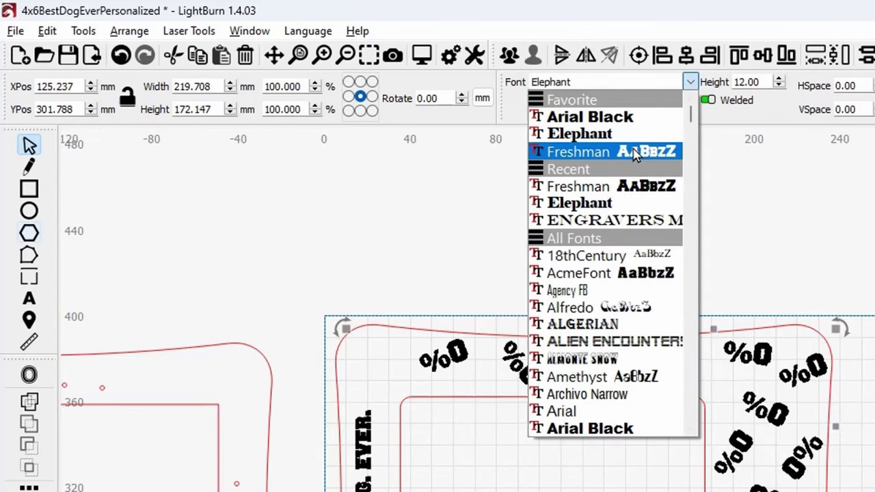
pyautogui.click(636, 155)
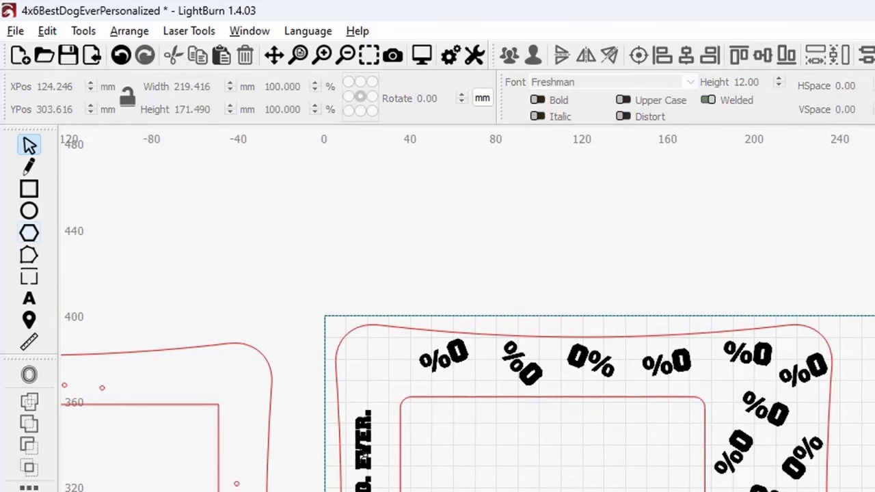
# - Set the vertical BEST. DOG. EVER. text to height 15
pyautogui.click(364, 462)
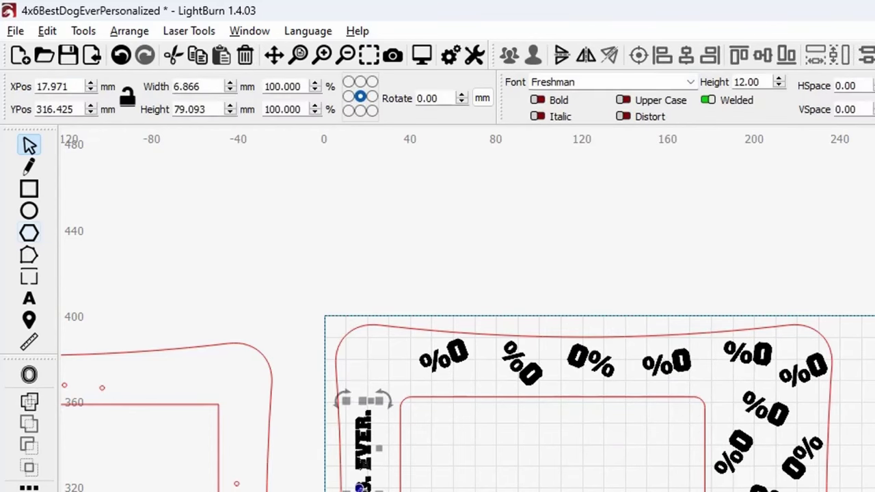
pyautogui.doubleClick(760, 81)
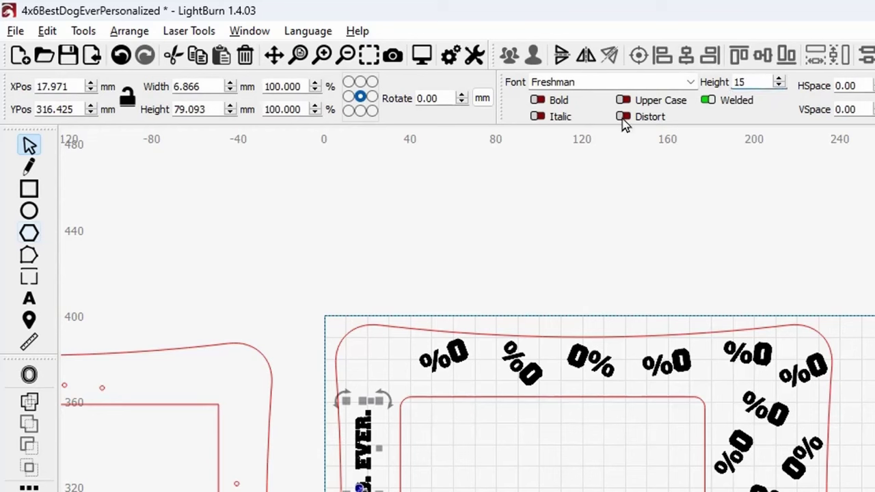
pyautogui.press('Tab')
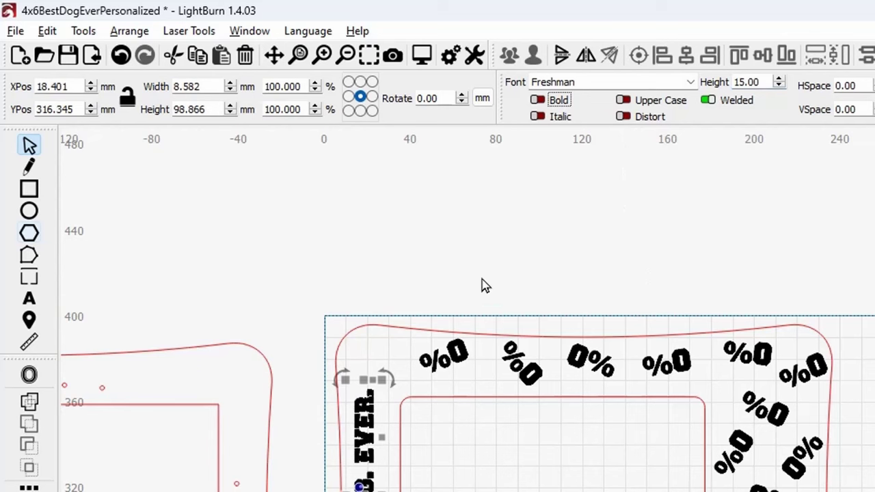
# - Set the %0 placeholders to height 10 with Bold turned off
pyautogui.click(359, 486)
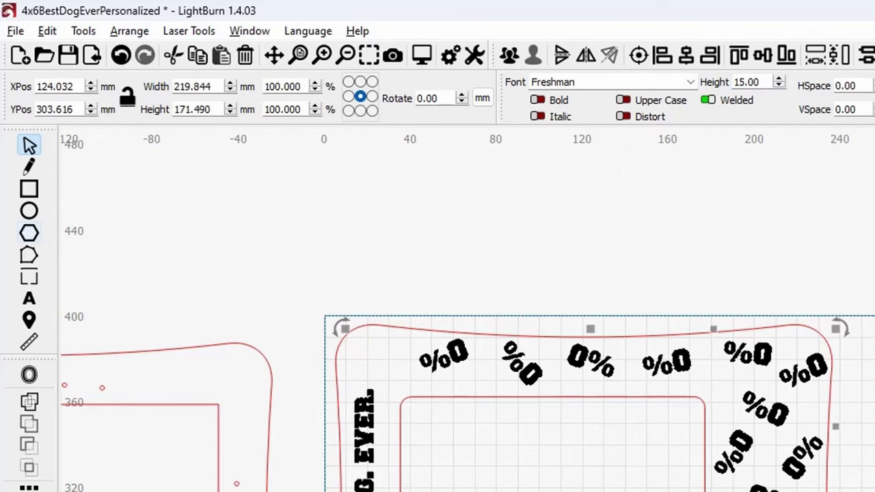
pyautogui.click(591, 361)
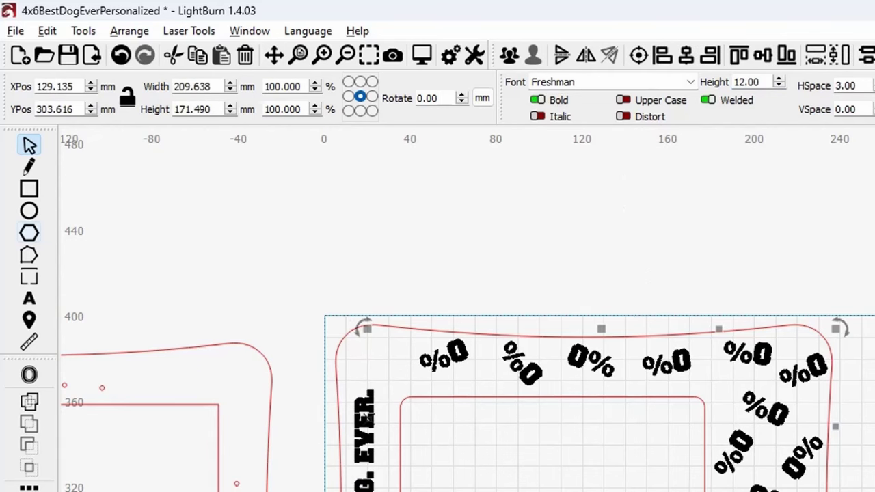
pyautogui.doubleClick(764, 82)
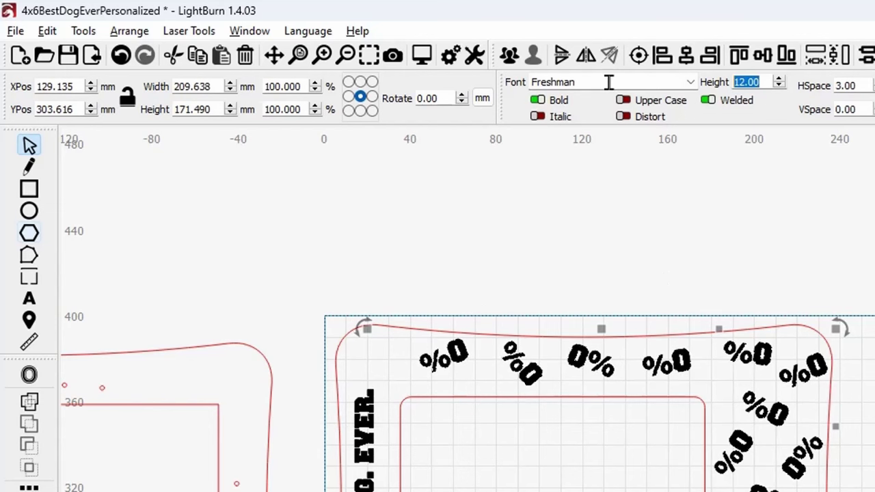
pyautogui.write('10')
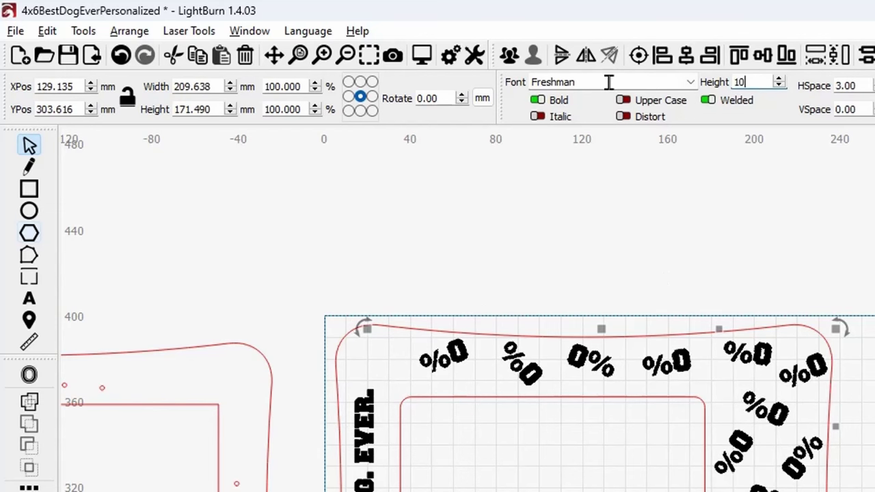
pyautogui.click(549, 101)
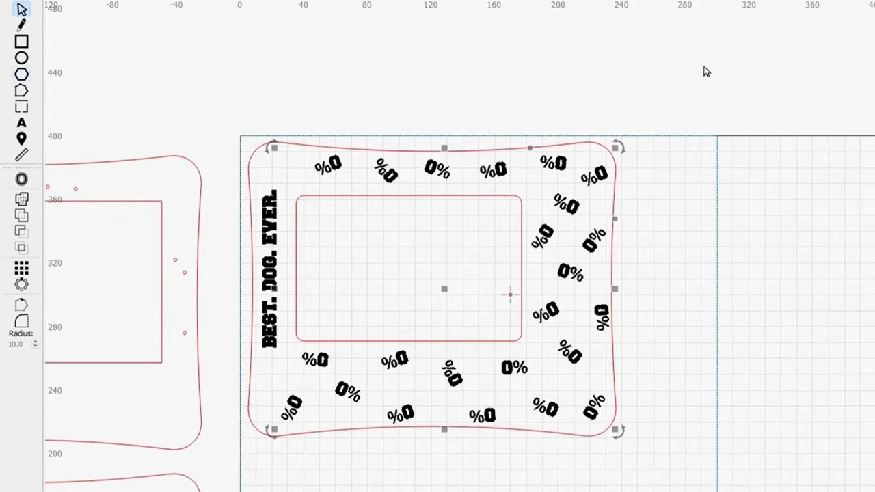
# - Deselect everything so the '%0' placeholders preview the CSV name DUKE
pyautogui.click(666, 115)
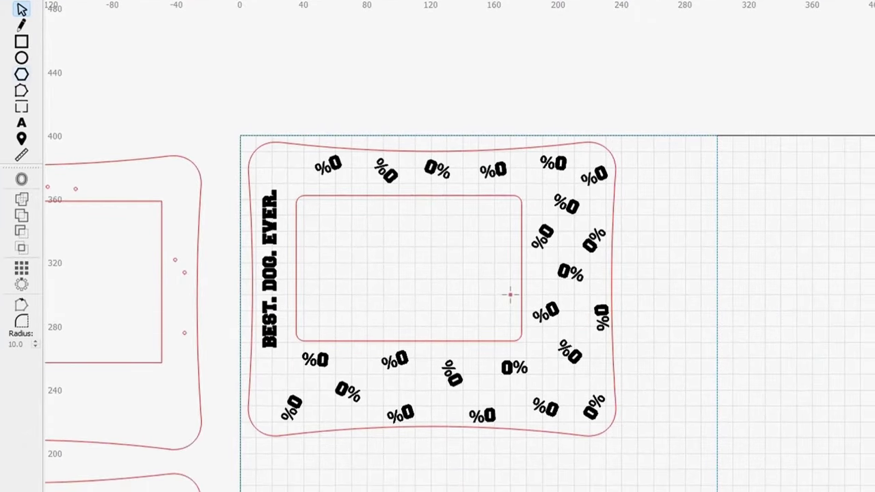